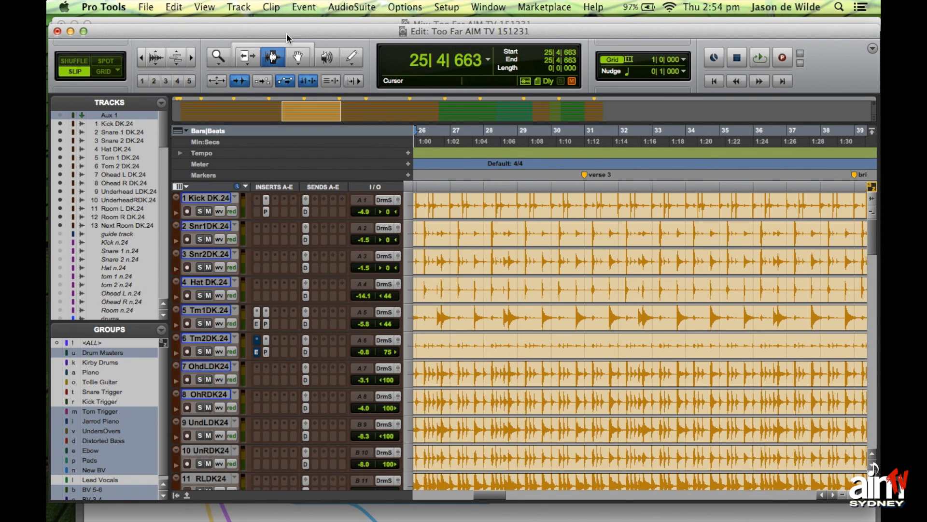
Step: Reposition the Edit window slightly and zoom the timeline out until the whole song arrangement is in view
left_click_drag(287, 37, 286, 33)
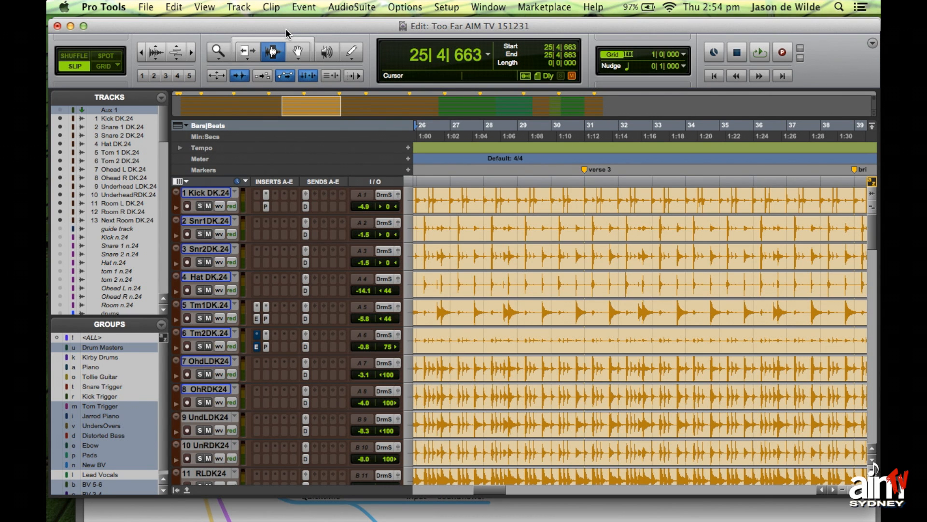
key("r")
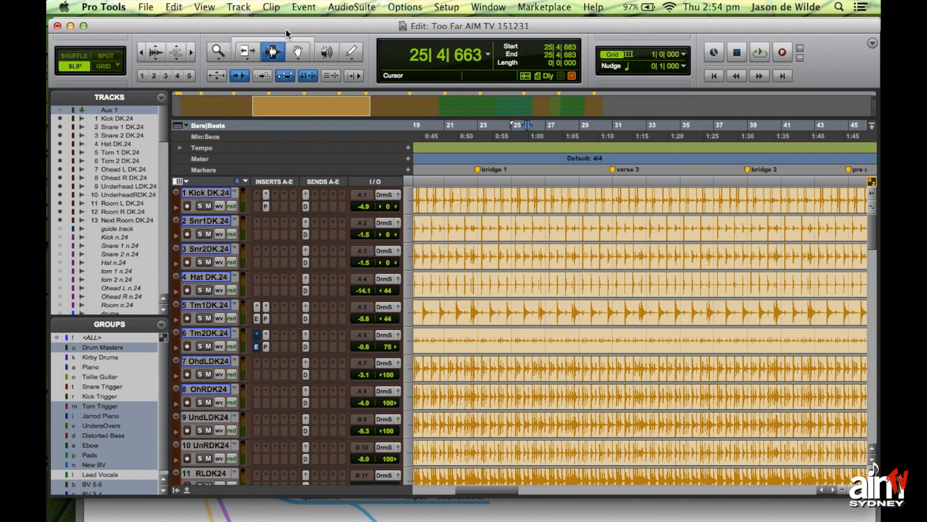
key("r")
key("r")
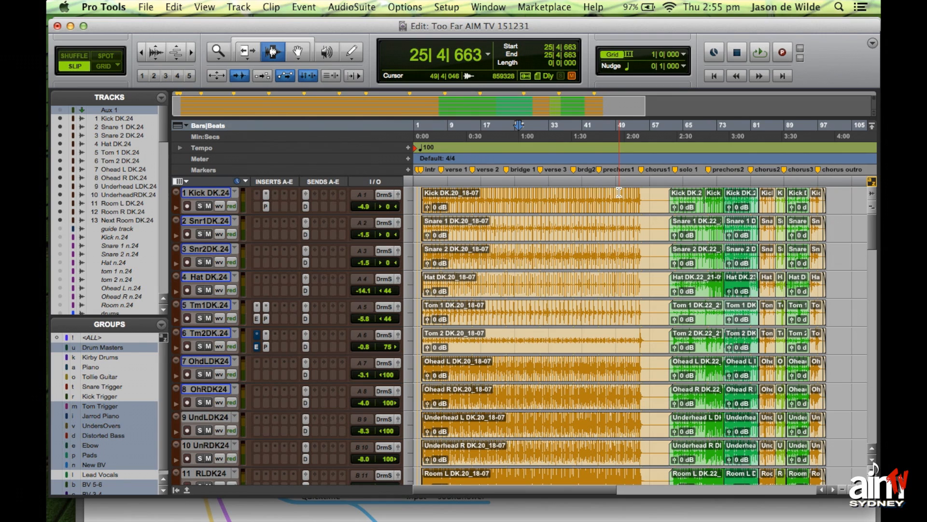
Step: Look through the session's tracks in the Edit window, from drums, bass and keys to guitars, lead vocals and backing vocals
scroll(681, 304, "down", 10)
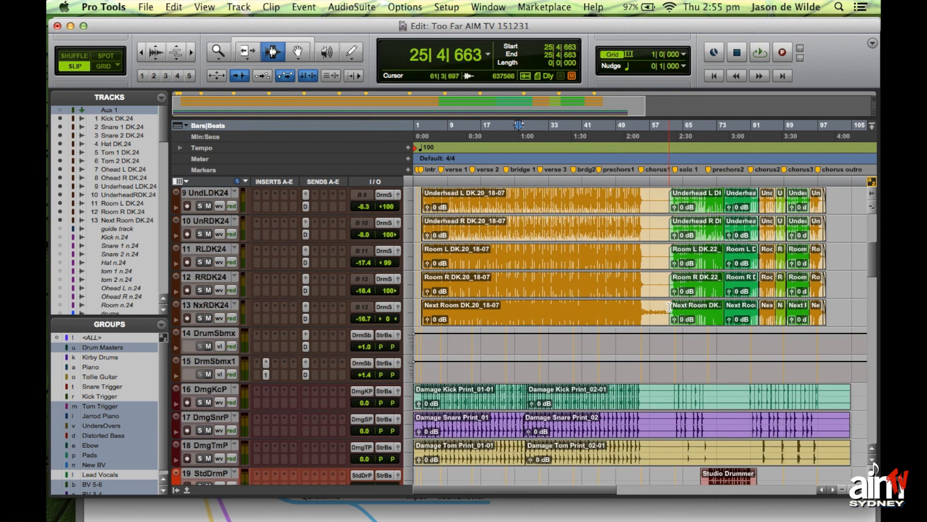
scroll(674, 303, "down", 5)
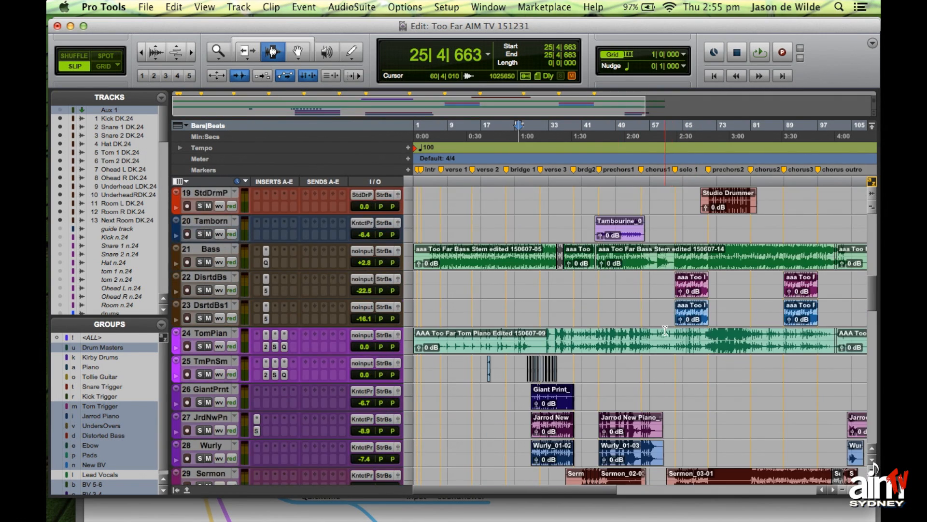
scroll(666, 312, "down", 7)
scroll(662, 321, "down", 8)
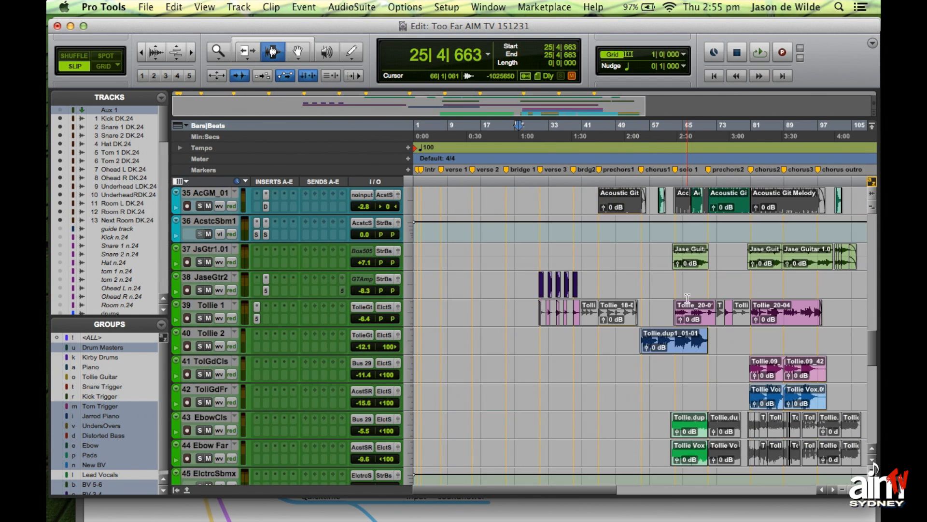
scroll(652, 318, "up", 5)
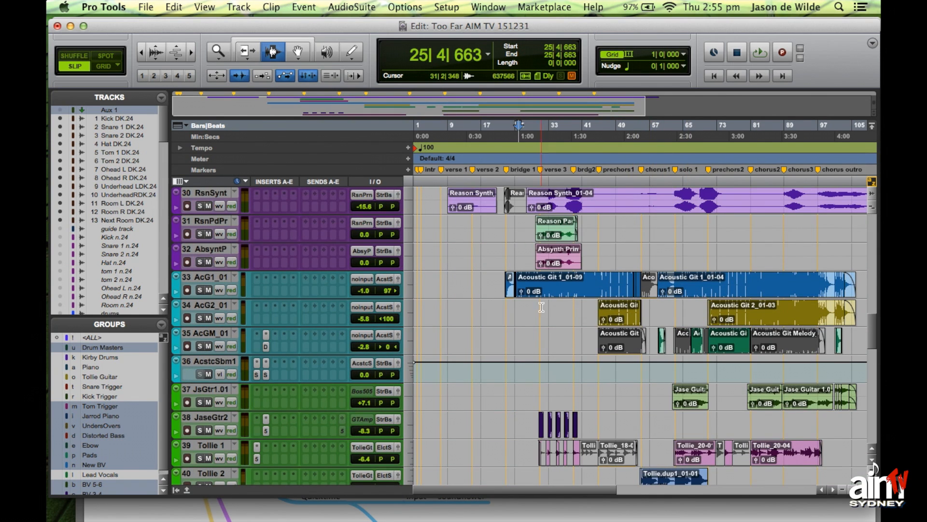
scroll(604, 288, "up", 6)
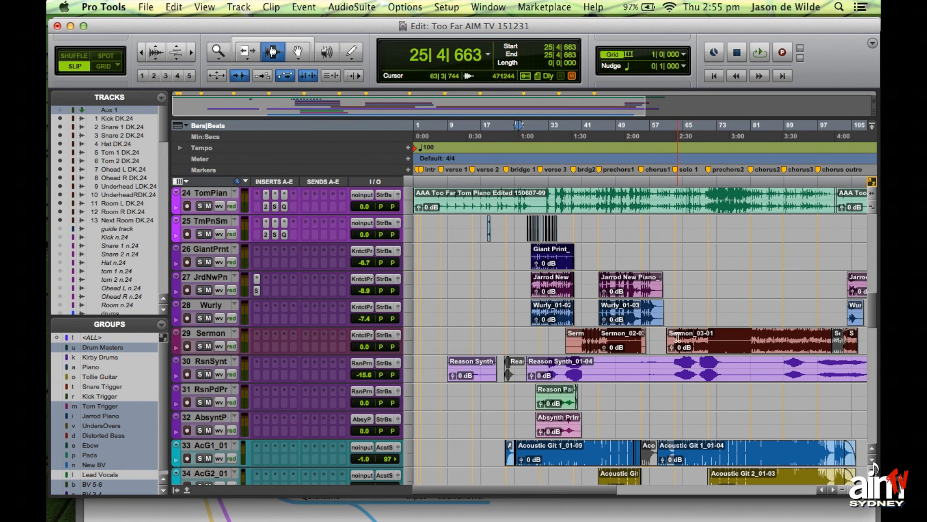
scroll(701, 347, "down", 3)
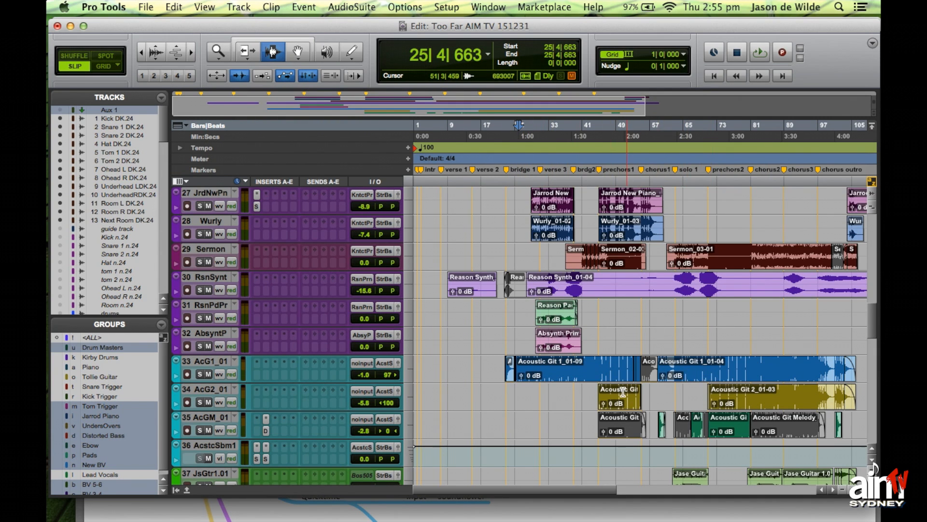
scroll(621, 402, "down", 6)
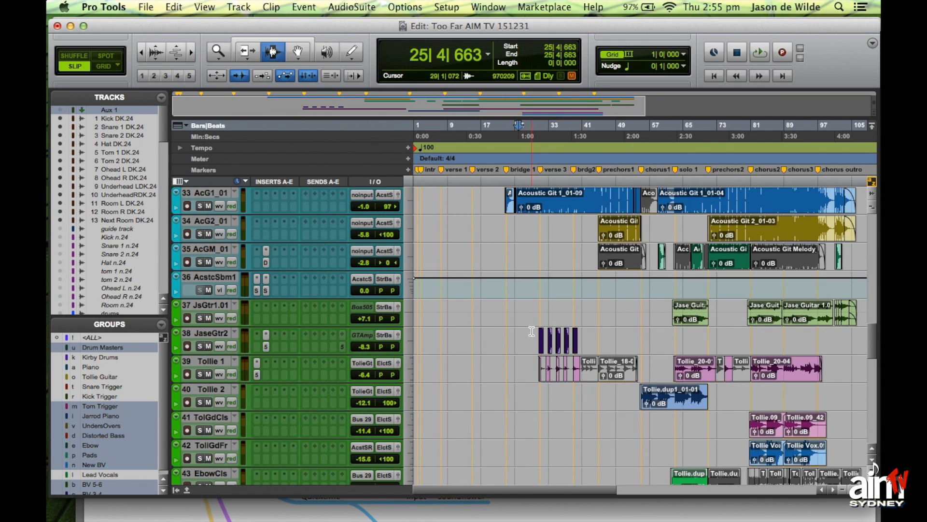
scroll(614, 366, "down", 9)
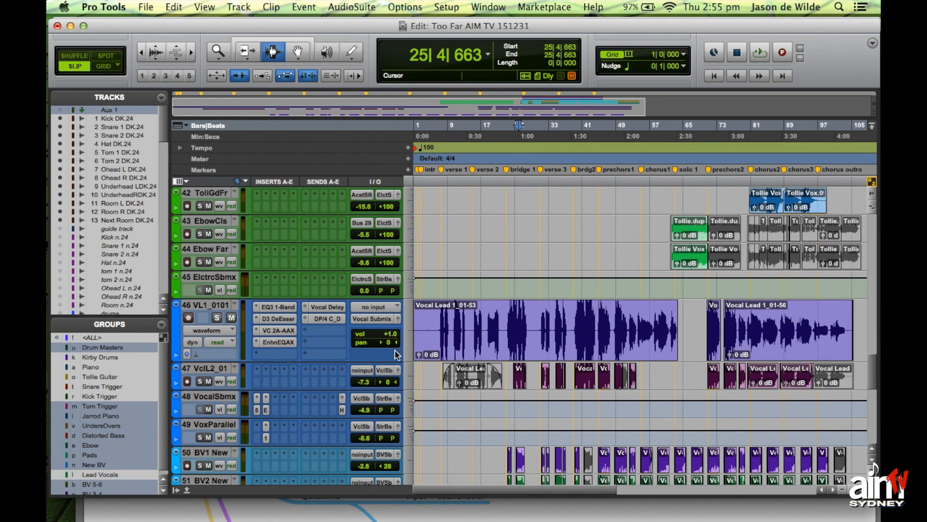
scroll(473, 432, "down", 5)
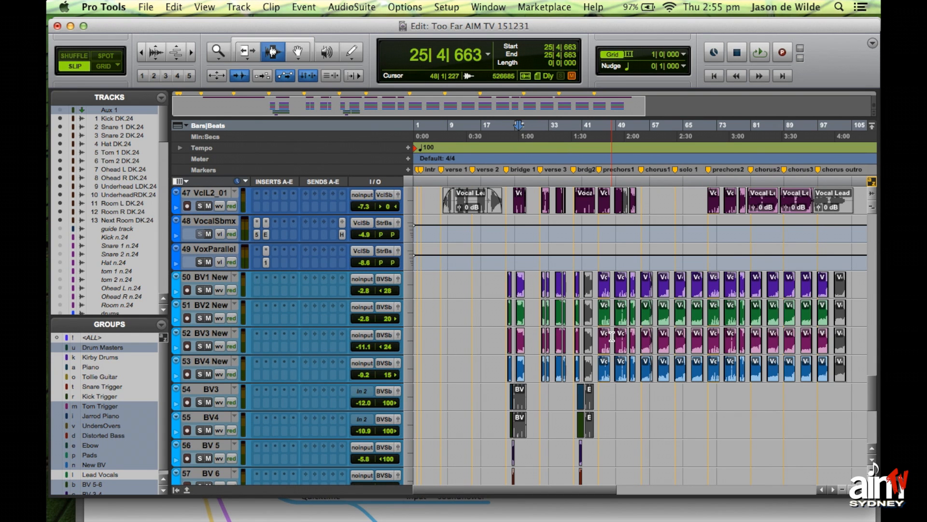
scroll(613, 337, "up", 15)
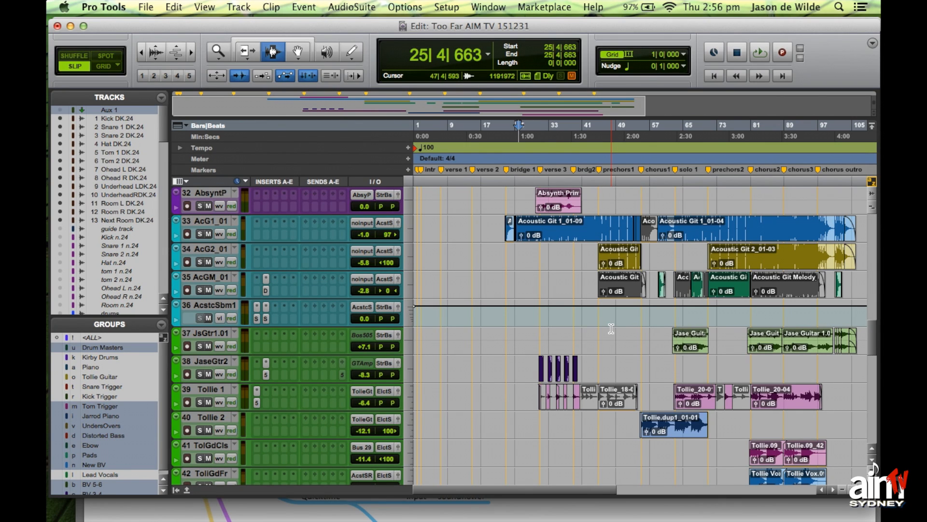
scroll(611, 328, "up", 1)
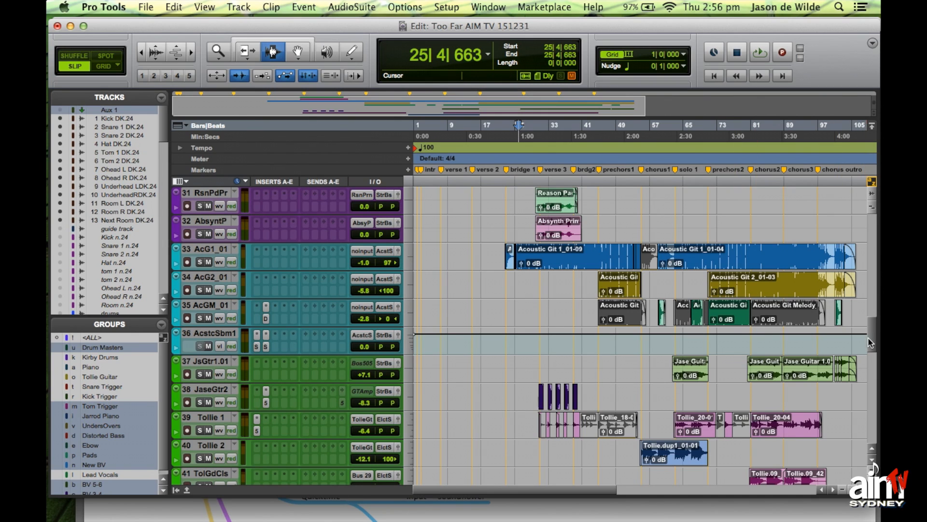
mouse_move(876, 342)
left_mouse_down()
mouse_move(871, 238)
mouse_move(872, 408)
mouse_move(866, 233)
mouse_move(870, 358)
left_mouse_up()
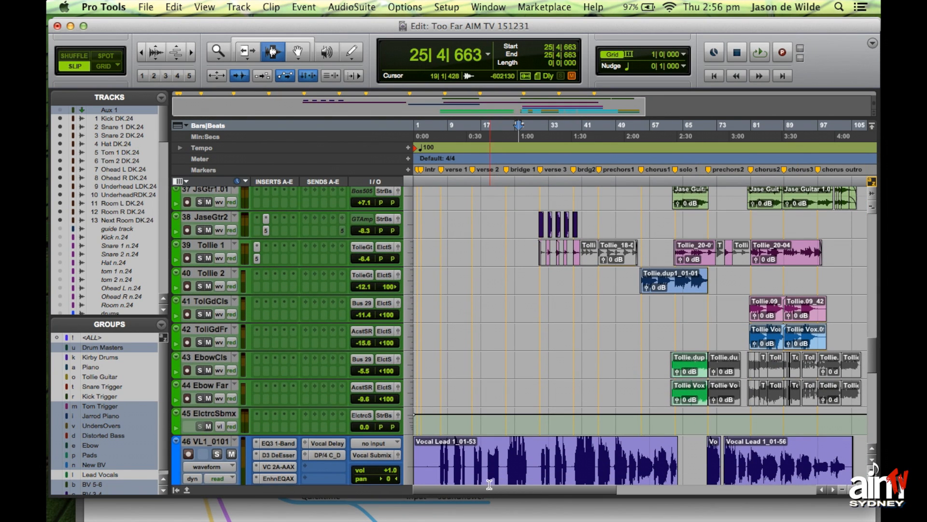
mouse_move(478, 497)
left_mouse_down()
mouse_move(627, 497)
mouse_move(457, 497)
mouse_move(537, 495)
mouse_move(480, 498)
left_mouse_up()
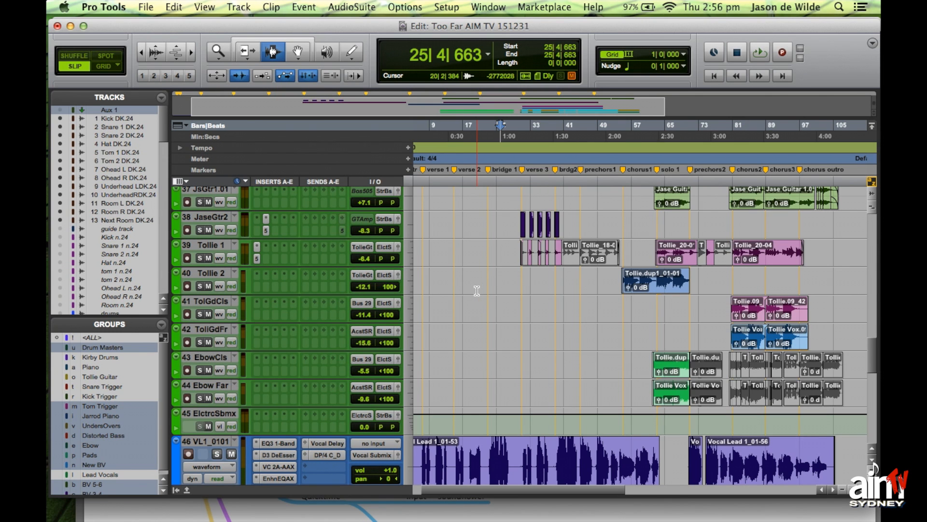
Step: Alternate between the Edit and Mix windows, examine the channel strips of the mixer, and return to the Edit window
key("super+equal")
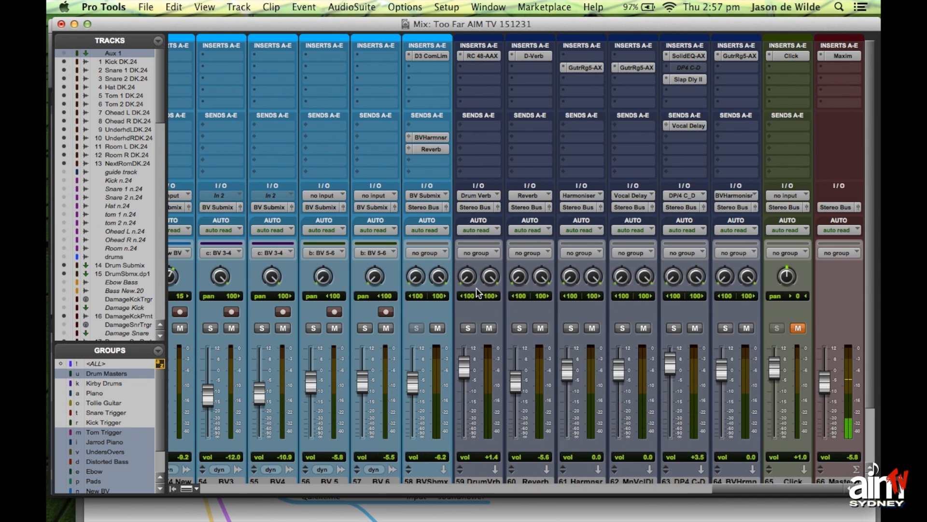
key("super+equal")
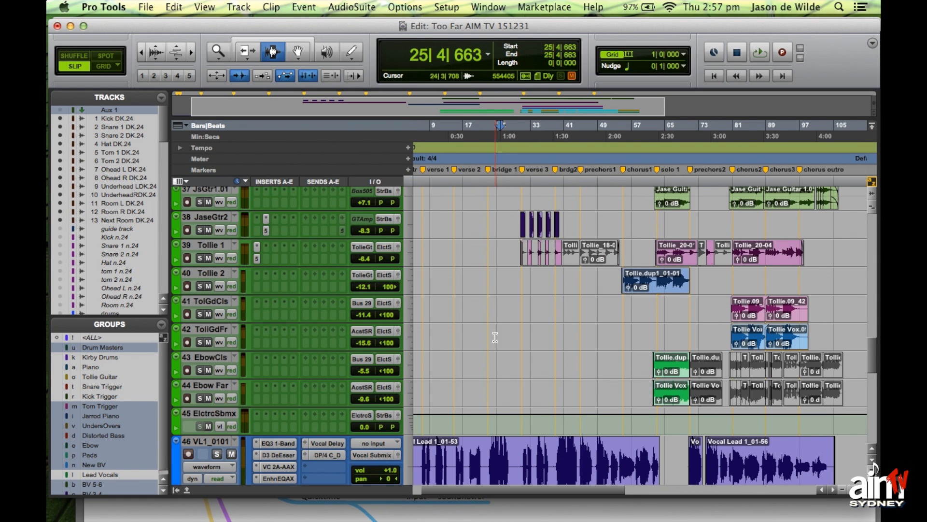
scroll(497, 329, "left", 2)
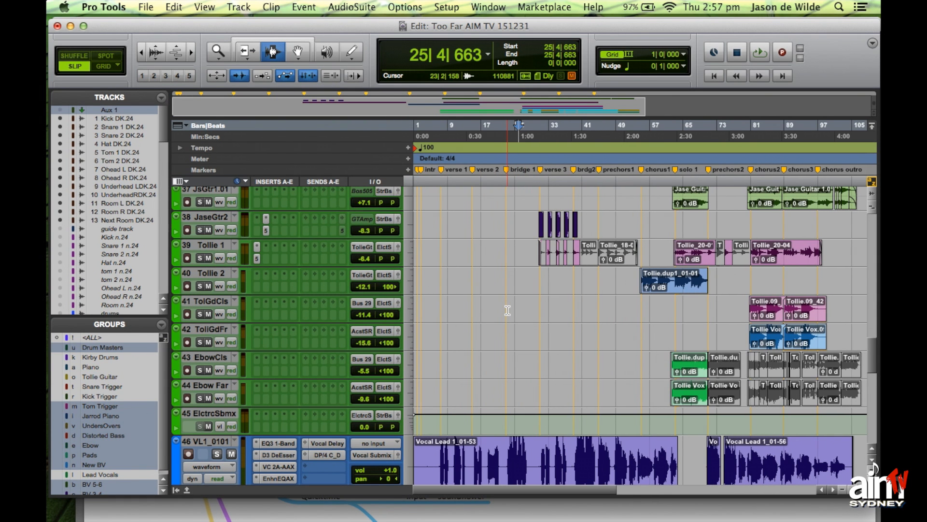
key("super+equal")
left_click_drag(776, 490, 412, 472)
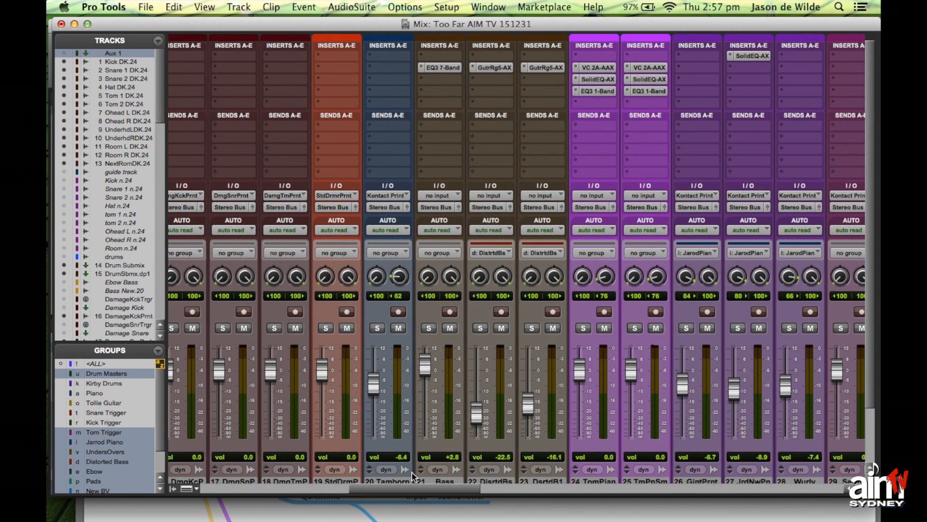
key("super+equal")
key("super+equal")
key("super+equal")
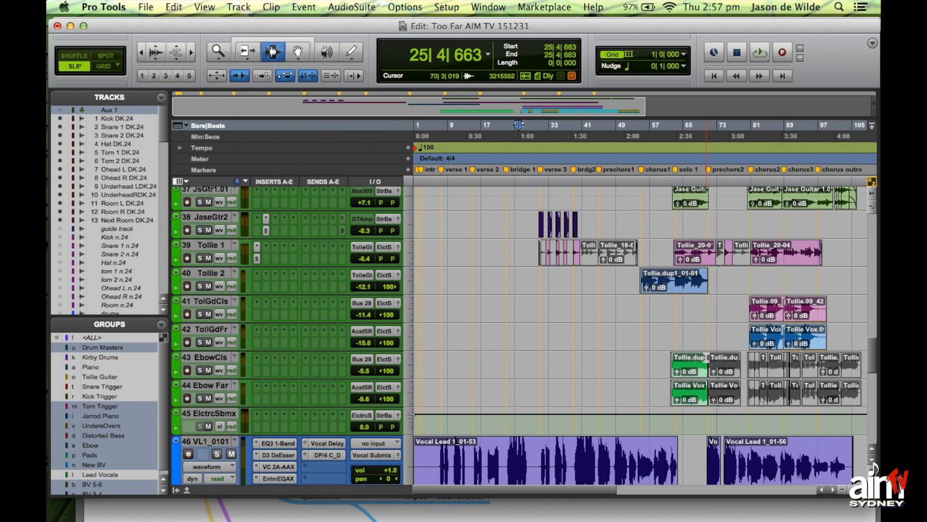
Step: Select the lead vocal track VL1_0101 in the Edit window
scroll(706, 357, "down", 4)
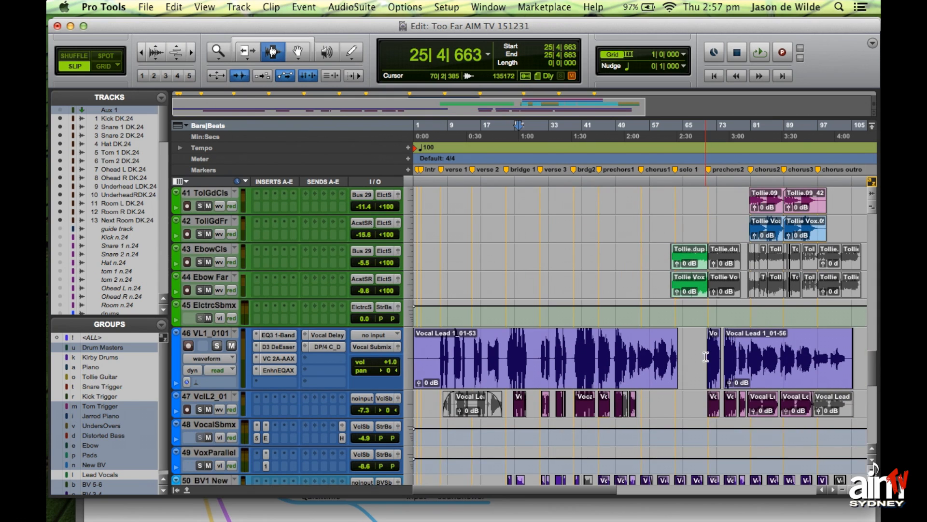
left_click(202, 332)
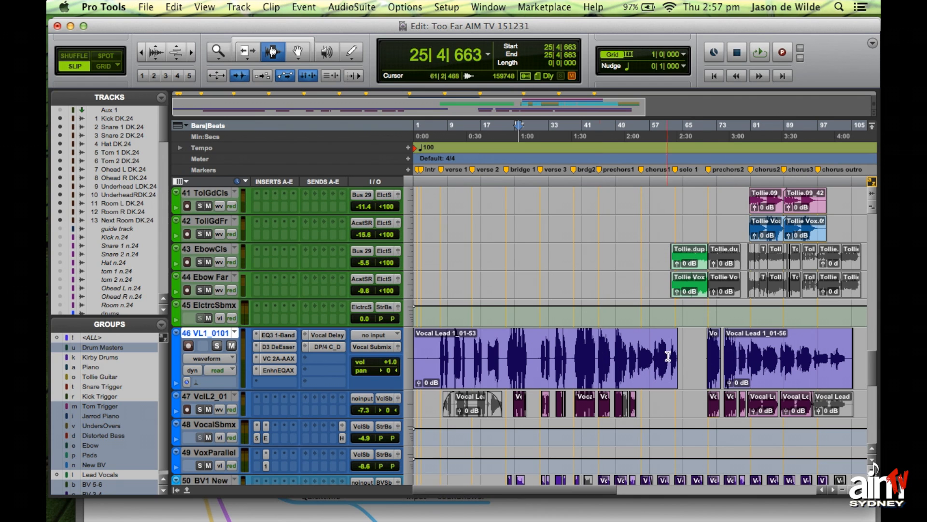
scroll(874, 374, "down", 1)
scroll(875, 374, "down", 1)
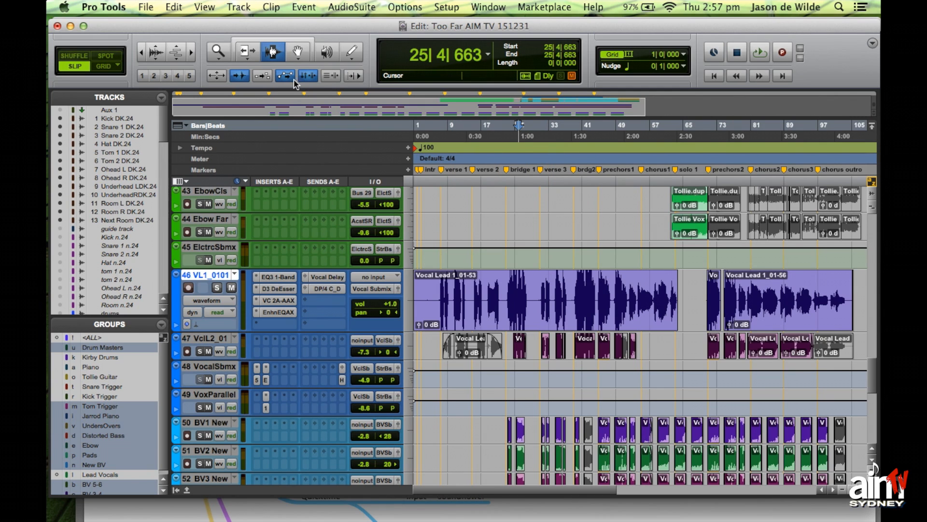
Step: Place the edit cursor at several points along the lead vocal clips to compare the track's volume between song sections
left_click(562, 306)
left_click(631, 305)
left_click(810, 303)
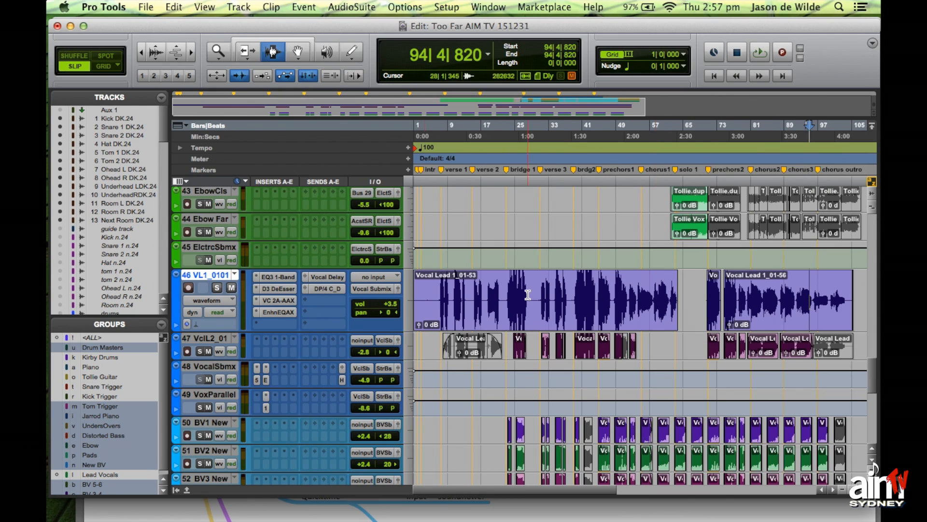
left_click(448, 295)
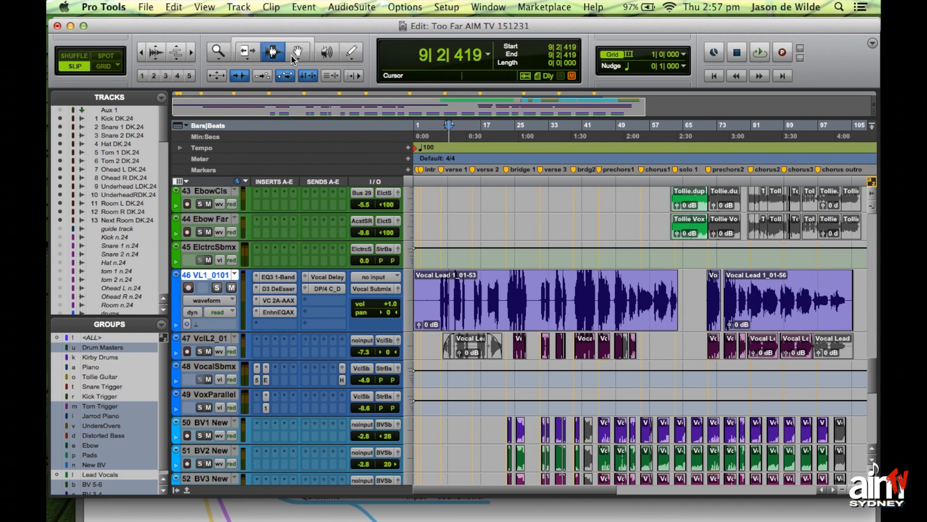
Step: Audition the lead vocal soloed from just before verse 1, unsolo it during playback, and stop
left_click(426, 296)
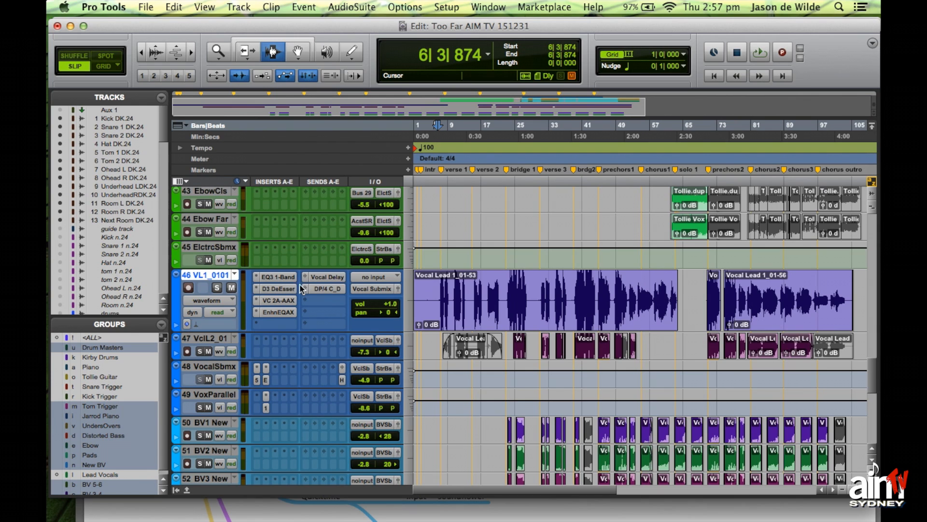
left_click(217, 287)
key("space")
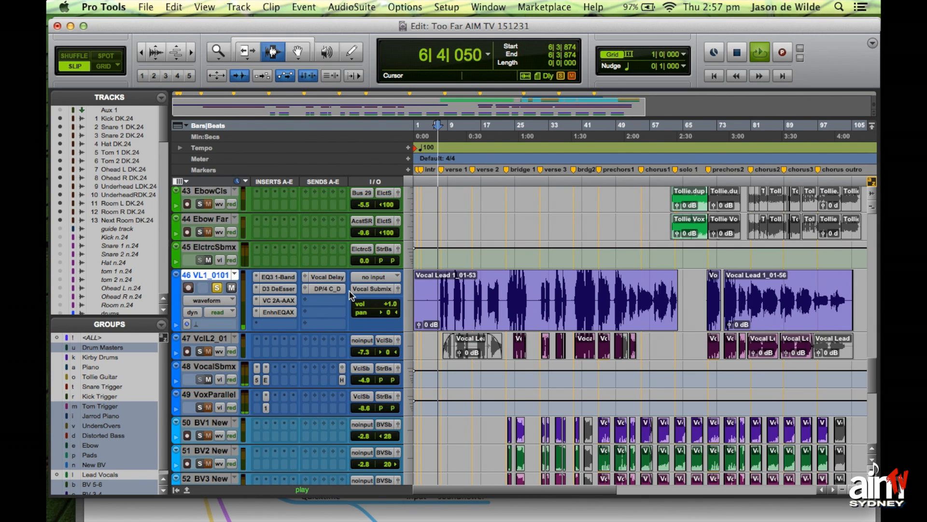
left_click(217, 287)
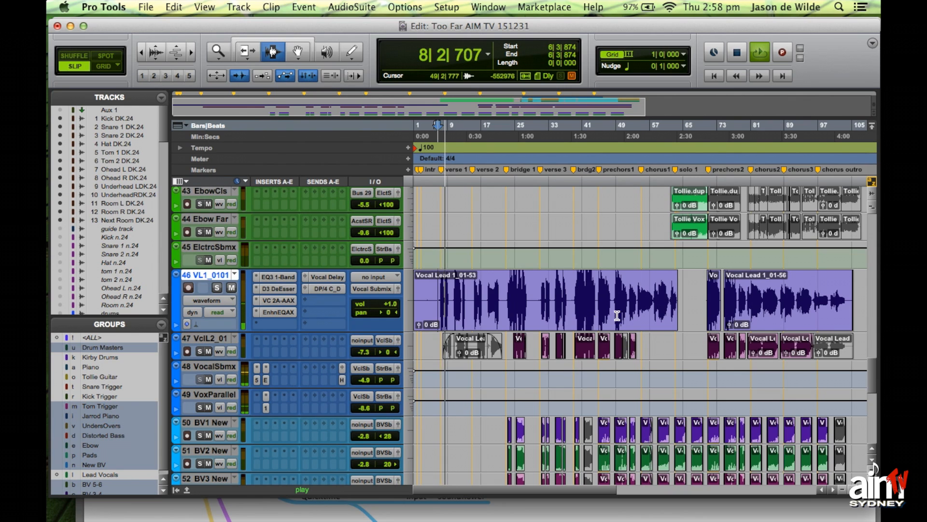
key("space")
Step: Play the session from bar 51 in the prechorus and stop to check the vocal levels there
left_click(620, 300)
key("space")
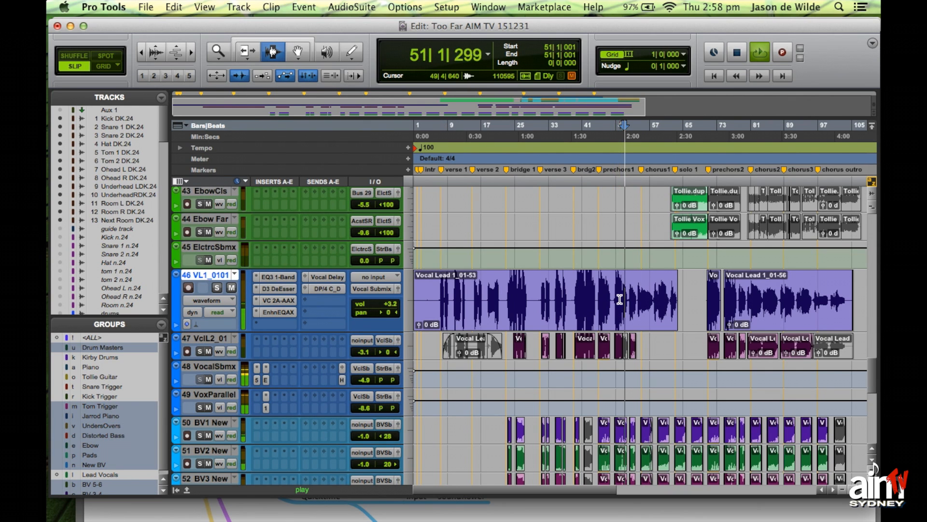
key("space")
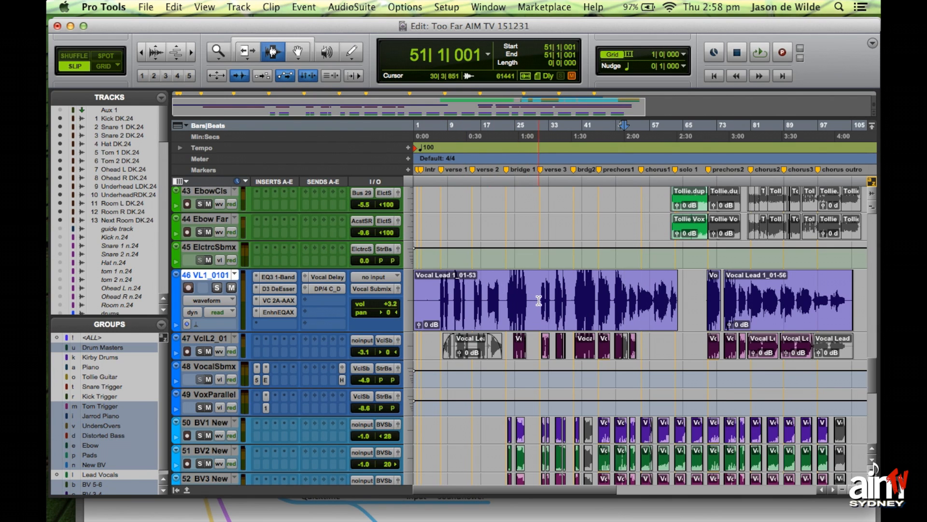
Step: Highlight passages in turn on the lead vocal, second vocal and Ebow tracks, ending with the lead vocal around bridge 1, about bars 22 to 28
left_click_drag(541, 301, 570, 299)
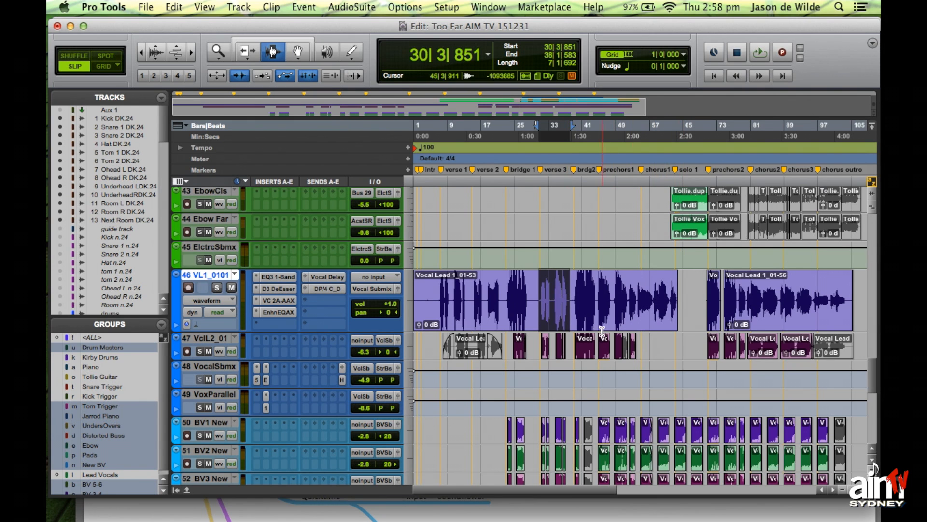
left_click_drag(583, 346, 603, 347)
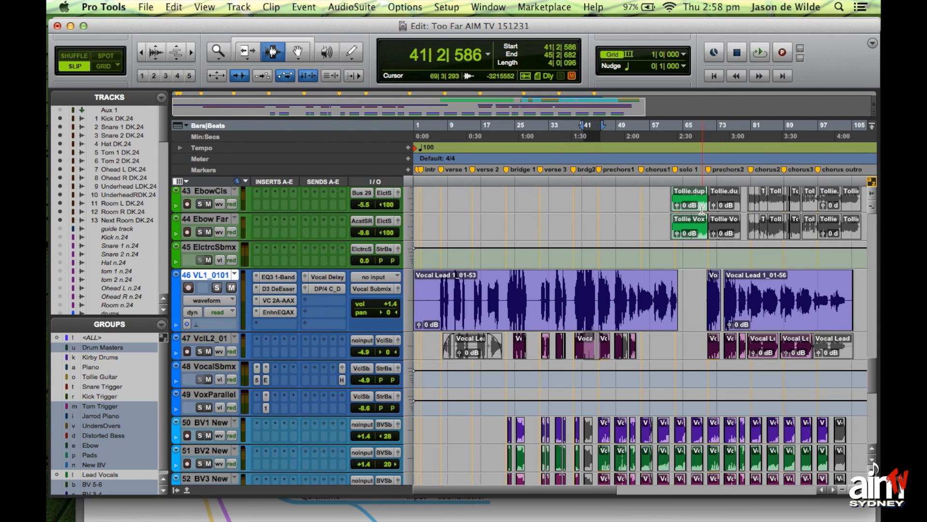
left_click_drag(688, 213, 698, 227)
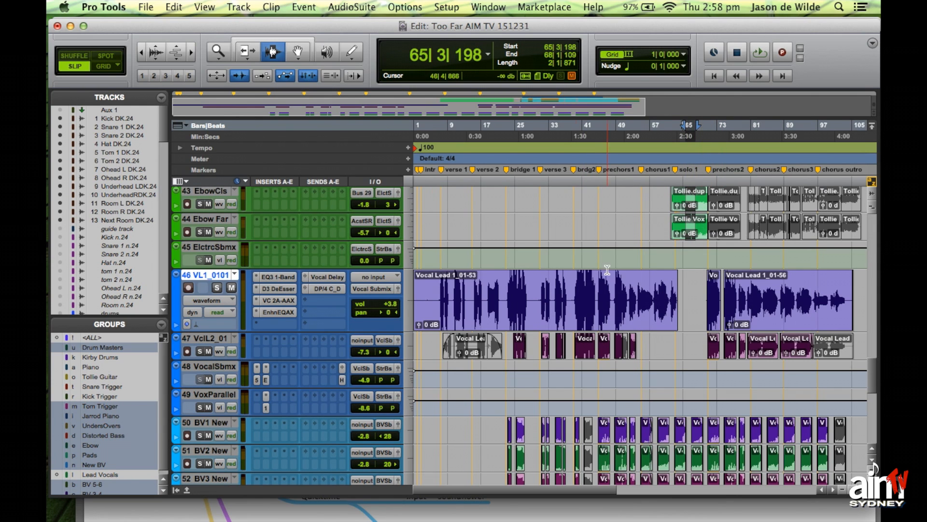
left_click(506, 302)
left_click_drag(506, 302, 529, 303)
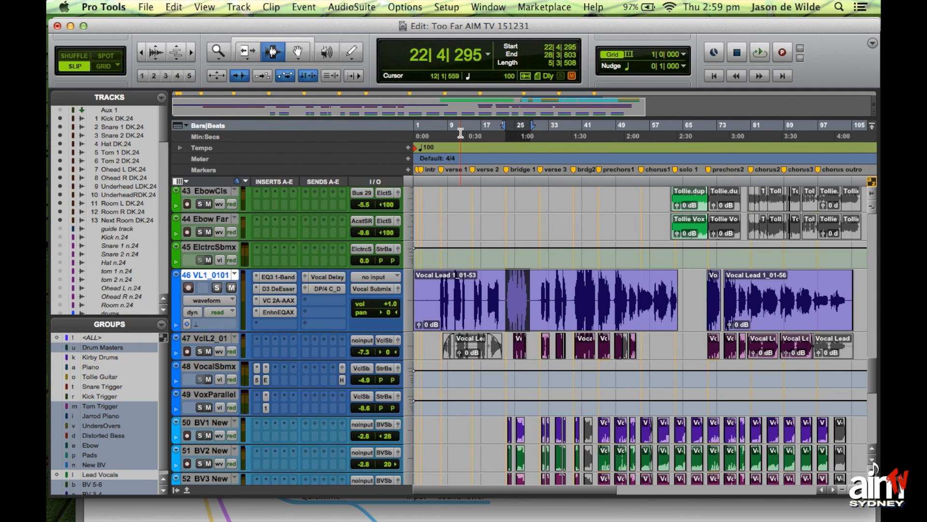
Step: Compare close-up and full-song timeline views of the lead vocal around the bridge 1 selection
left_click(191, 57)
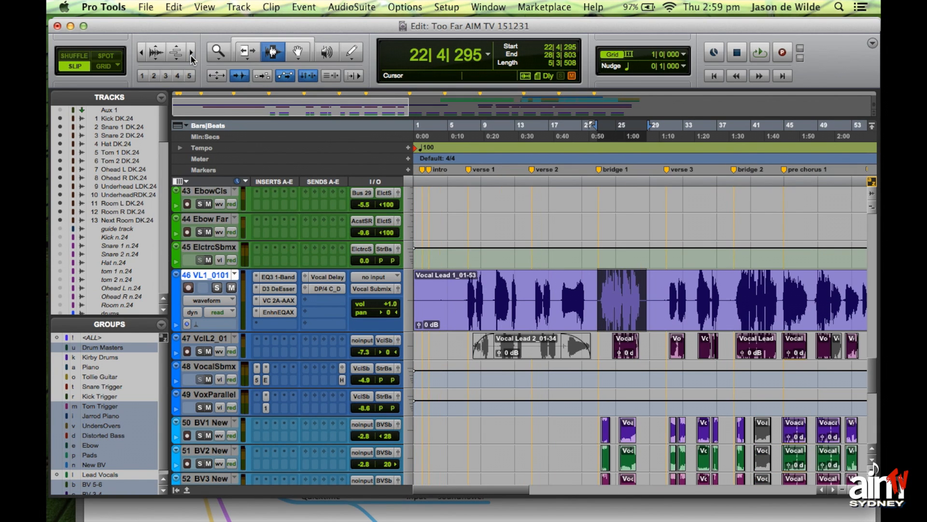
left_click(191, 56)
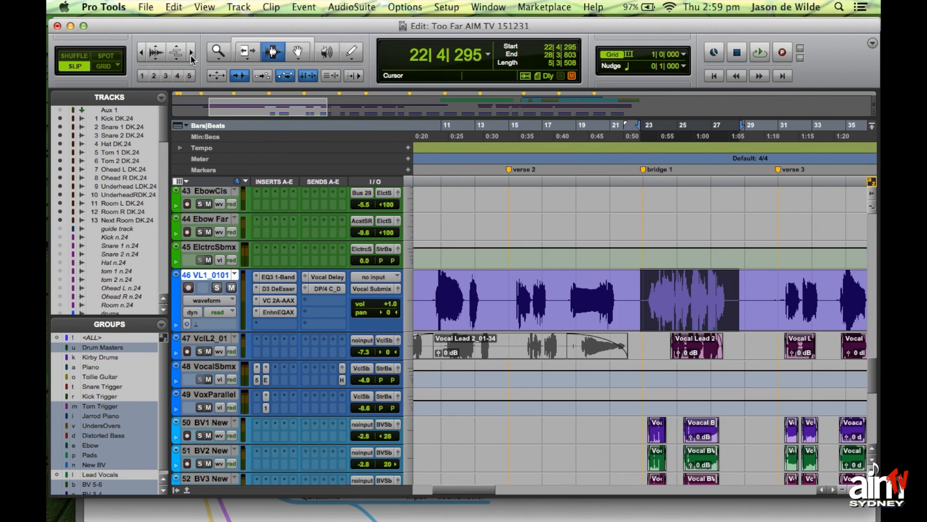
left_click(192, 56)
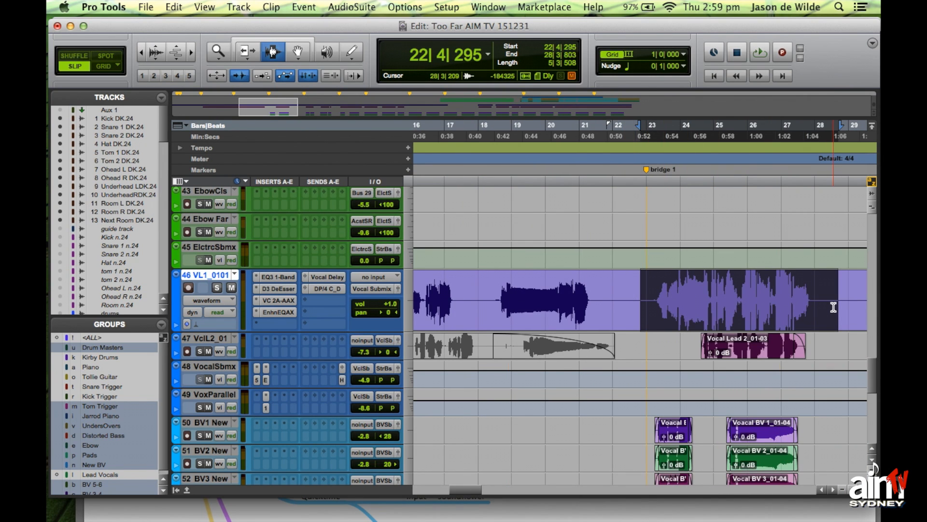
left_click(140, 53)
left_click(141, 53)
left_click(140, 53)
left_click(139, 54)
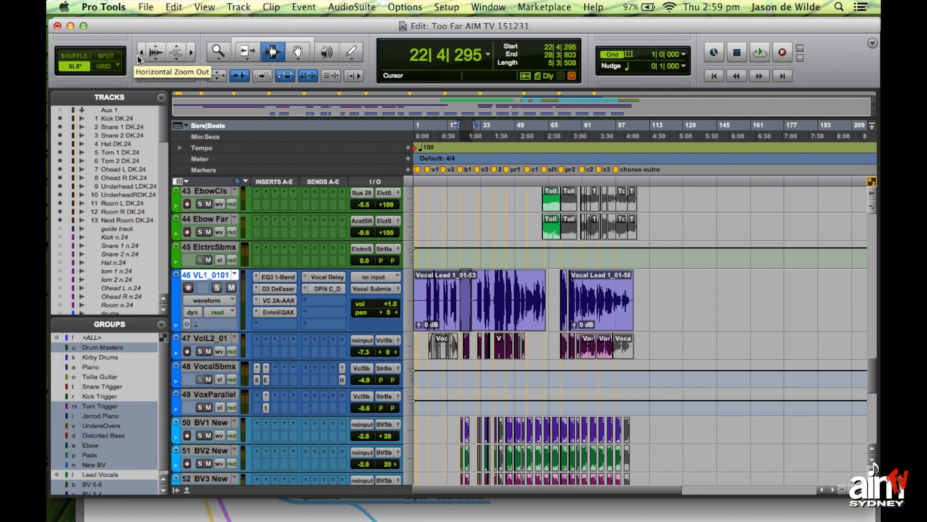
left_click(193, 54)
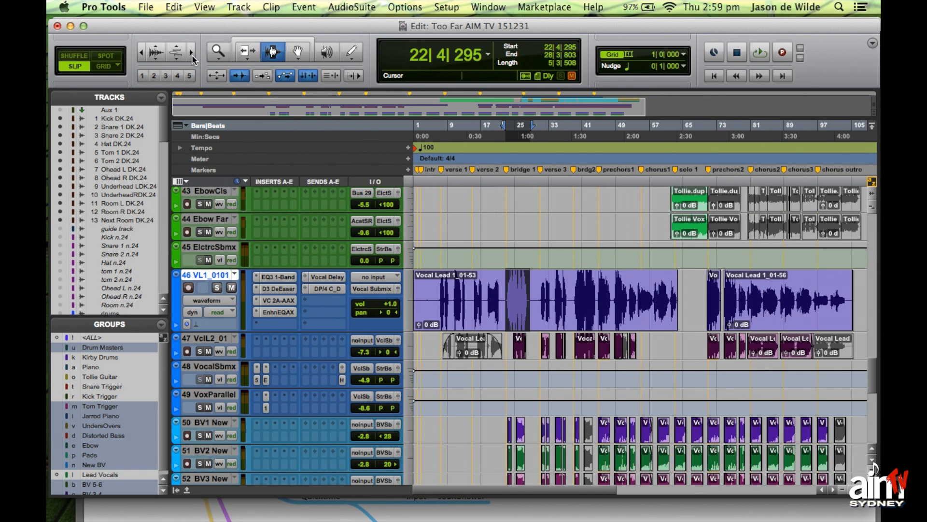
left_click(193, 54)
left_click(141, 54)
Step: Examine the start of the selected bridge 1 vocal repeatedly at different horizontal zoom levels, from single bars to the whole song
key("super+bracketright")
key("super+bracketright")
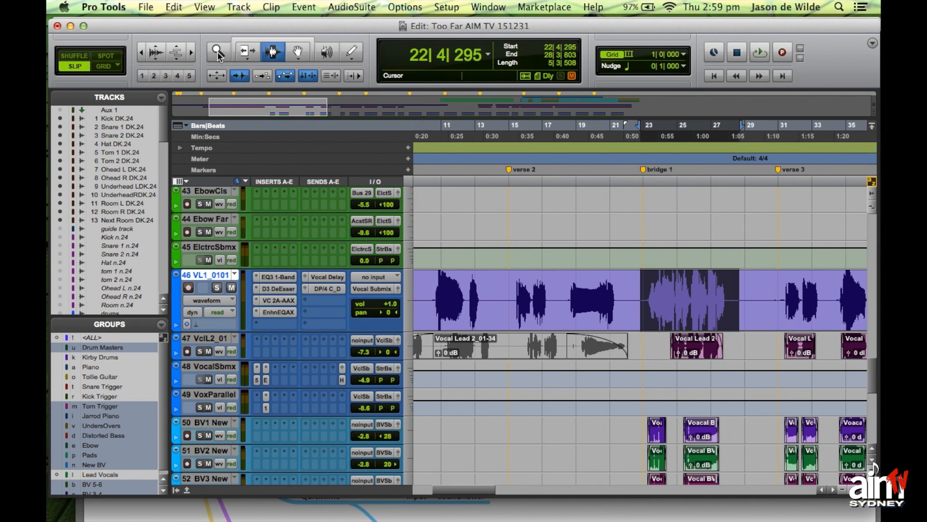
key("super+bracketright")
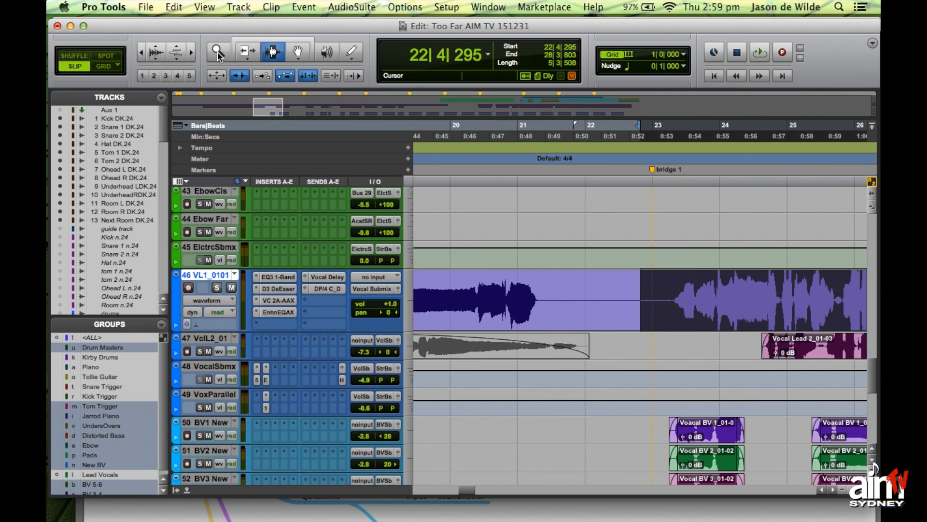
key("super+bracketleft")
key("super+bracketleft")
key("super+bracketleft")
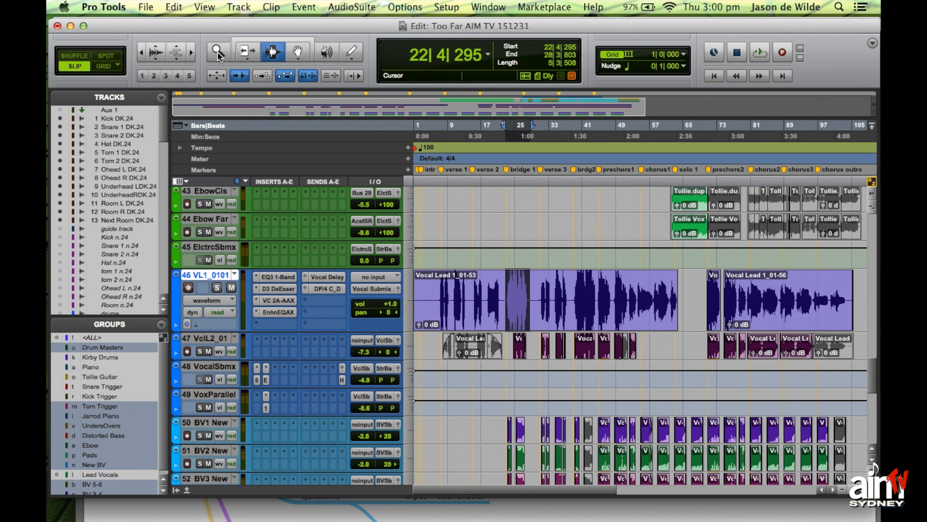
key("super+bracketleft")
key("super+bracketright")
key("super+bracketright")
key("super+bracketright")
key("super+bracketright")
key("super+bracketright")
key("super+bracketleft")
key("super+bracketleft")
key("super+bracketleft")
key("super+bracketleft")
key("super+bracketright")
key("super+bracketright")
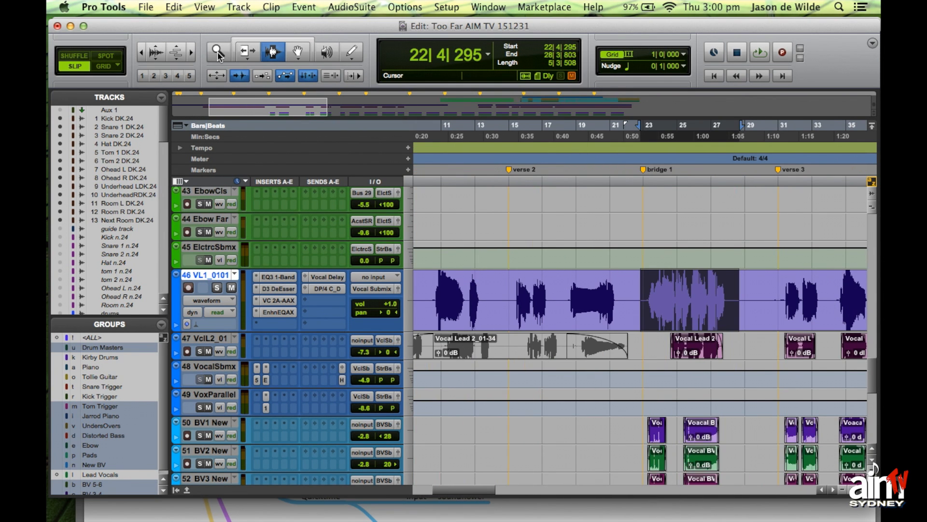
key("super+bracketright")
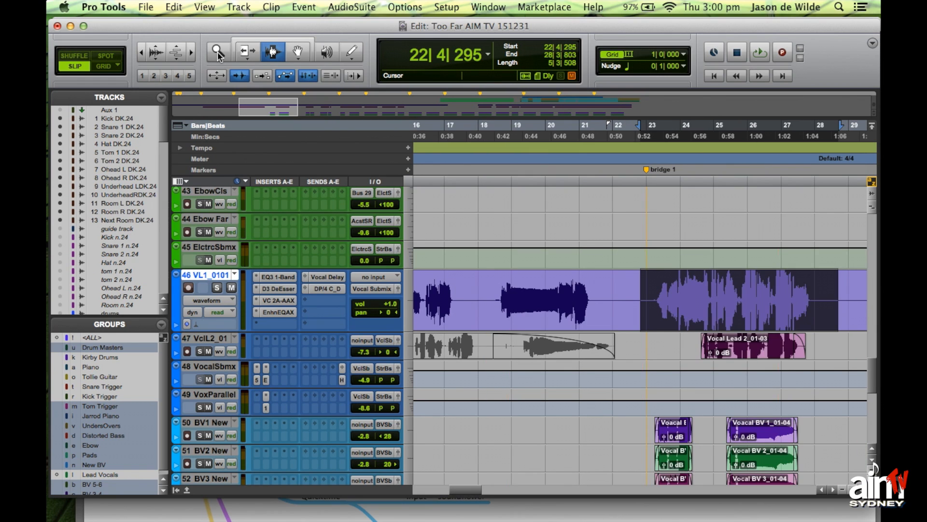
Step: Solo the lead vocal track and move the selection's start to 22|4|462, just before the bridge 1 marker
key("super+bracketleft")
key("super+bracketright")
key("super+bracketright")
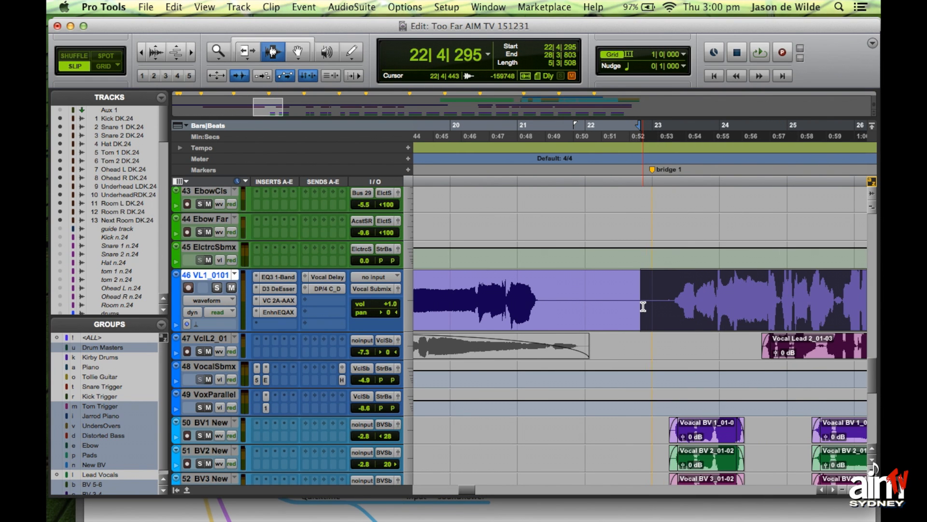
key("super+bracketright")
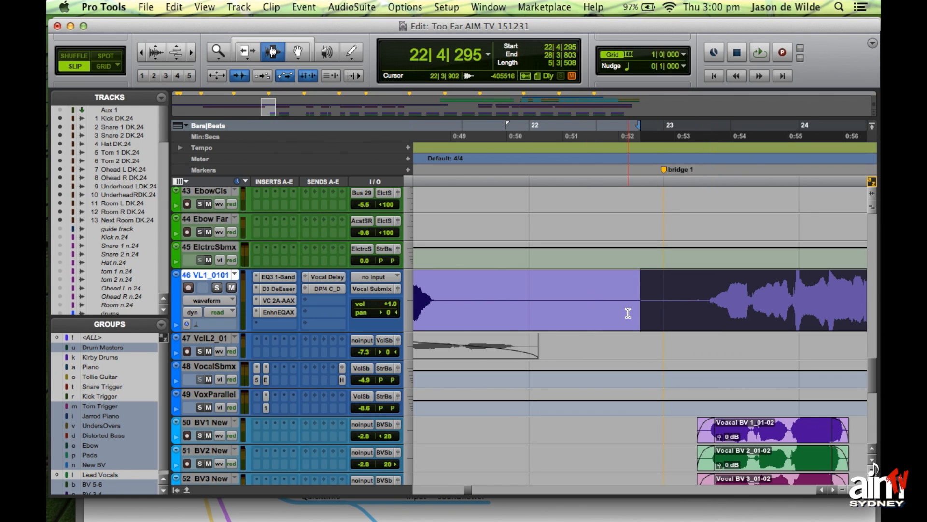
left_click(216, 287)
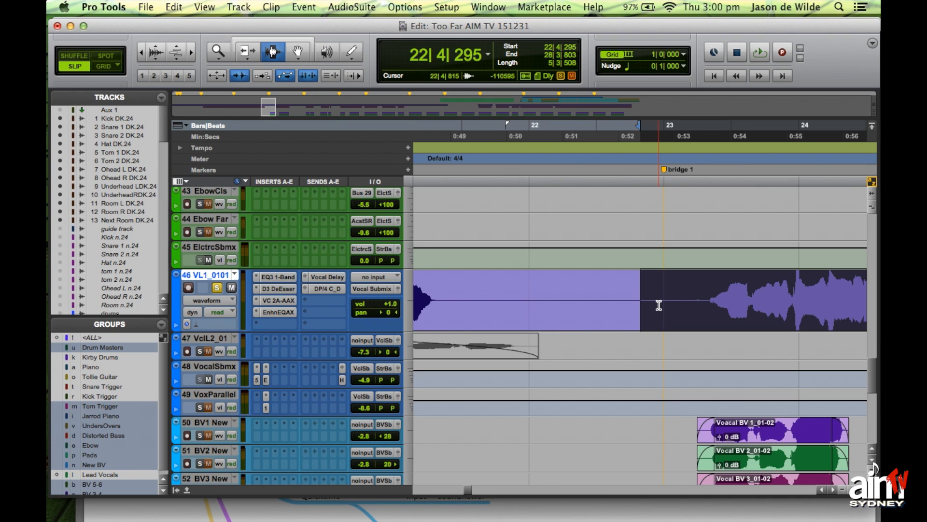
mouse_move(653, 305)
left_mouse_down()
mouse_move(590, 305)
mouse_move(686, 305)
mouse_move(499, 301)
mouse_move(708, 302)
mouse_move(647, 299)
left_mouse_up()
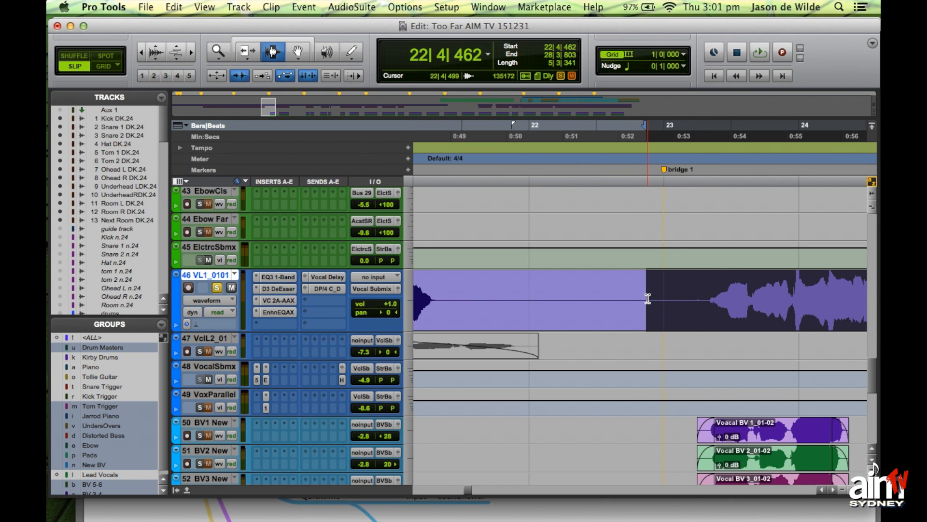
Step: Tighten the lead vocal selection around the bridge 1 phrase, with its start at 23|1|895 and its end at 27|4|711
key("super+bracketleft")
key("super+bracketleft")
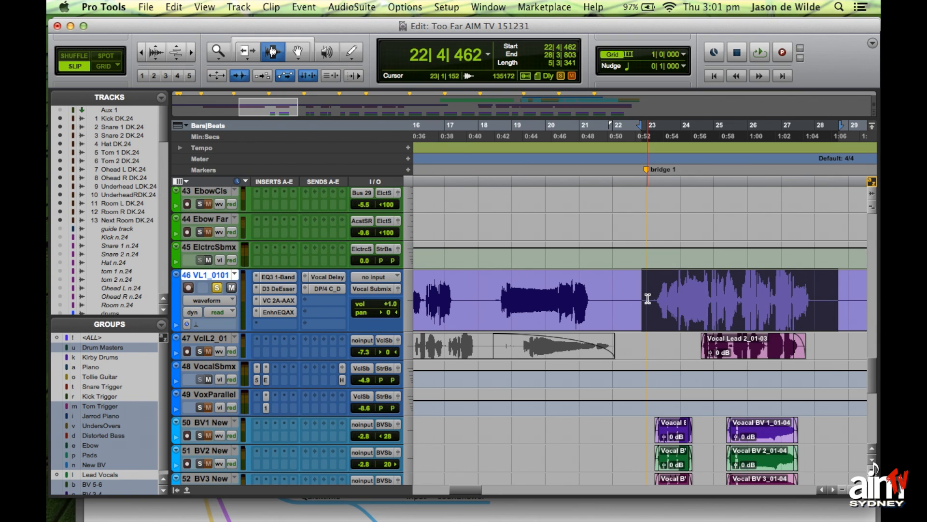
mouse_move(646, 312)
left_mouse_down()
mouse_move(611, 313)
mouse_move(655, 313)
left_mouse_up()
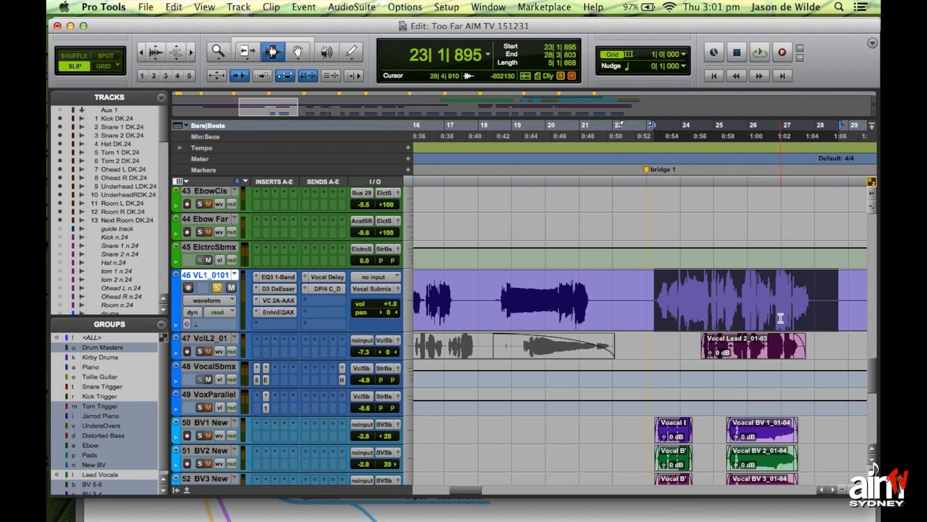
left_click_drag(838, 313, 813, 310)
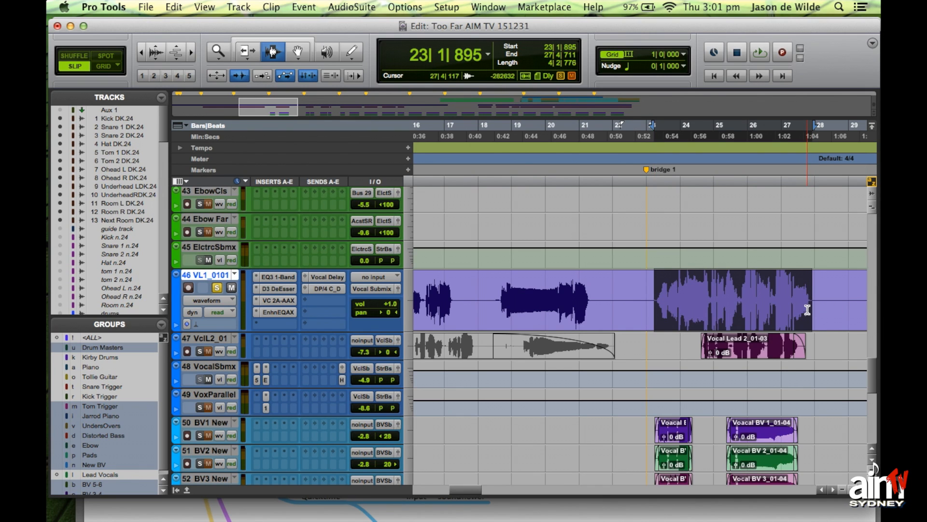
Step: Refine the selection's start to 23|2|279, right at the onset of the bridge 1 vocal
key("t")
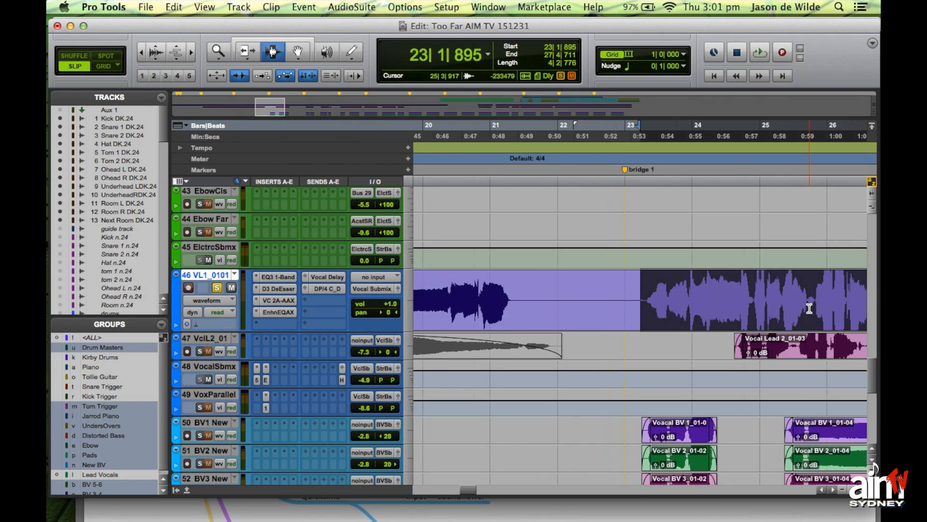
key("t")
key("t")
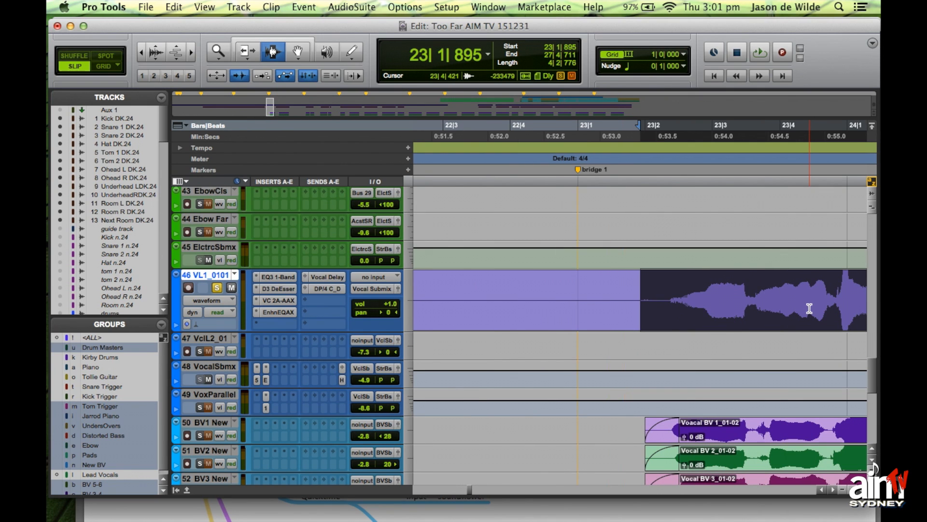
left_click_drag(642, 320, 665, 319)
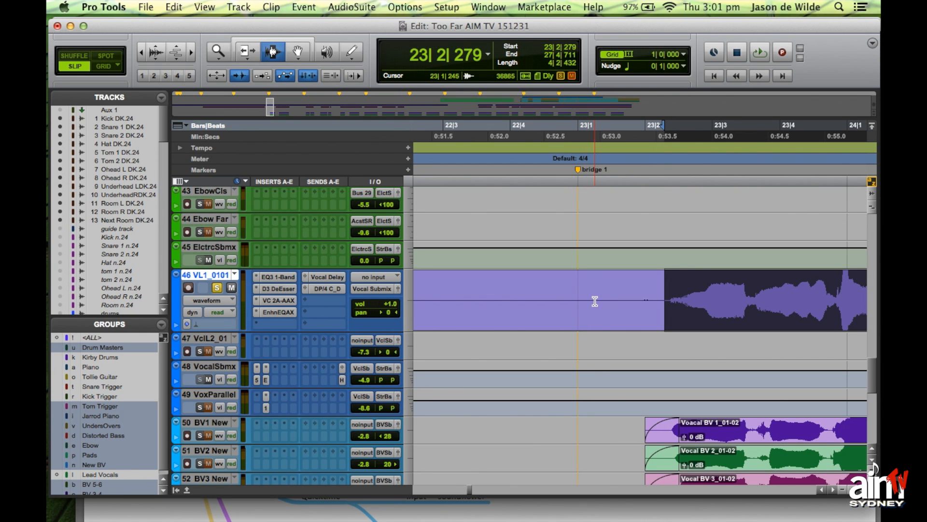
Step: Examine the start and end boundaries of the selected bridge 1 vocal phrase in wide and close views
key("super+bracketleft")
key("super+bracketleft")
key("super+bracketleft")
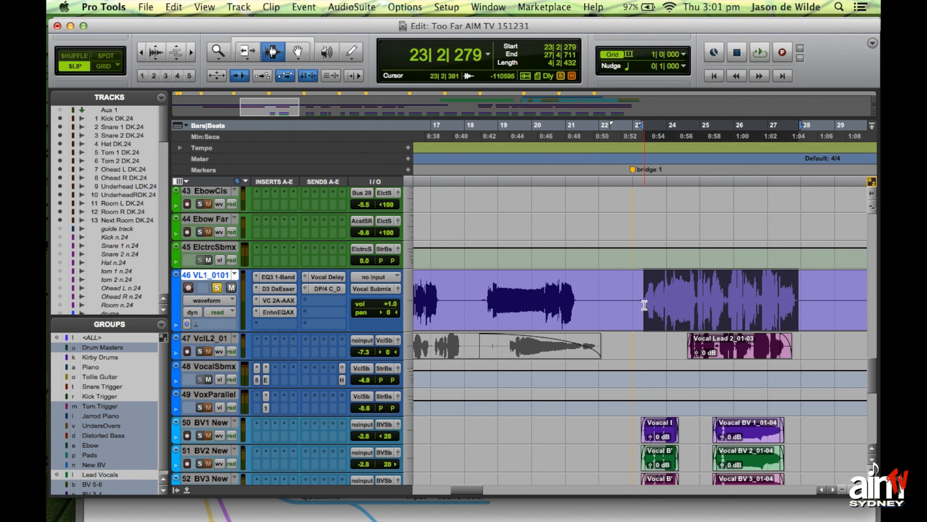
key("super+bracketright")
key("super+bracketright")
key("super+bracketright")
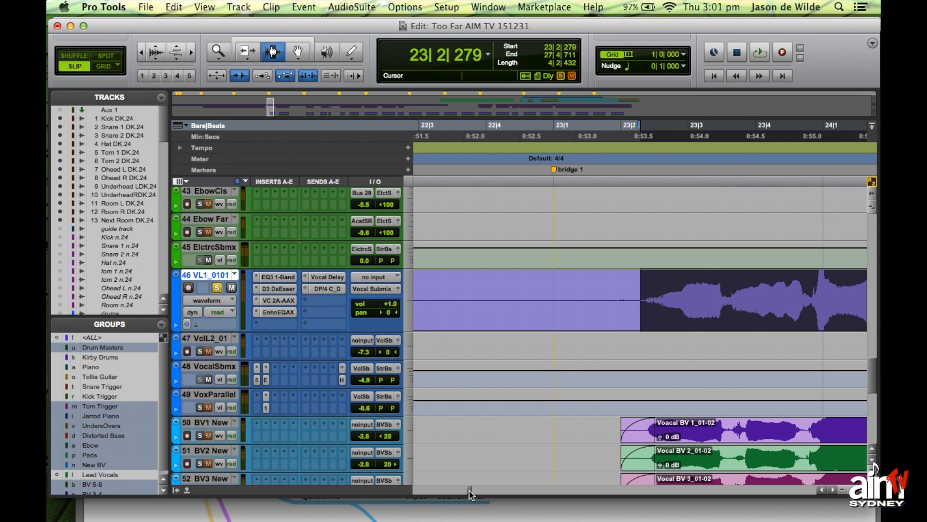
mouse_move(469, 493)
left_mouse_down()
mouse_move(485, 495)
mouse_move(469, 492)
left_mouse_up()
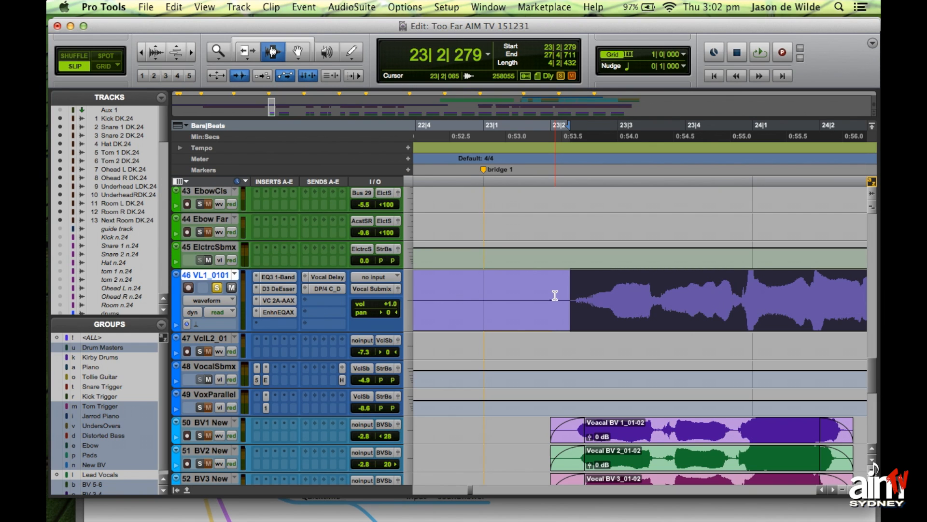
key("Right")
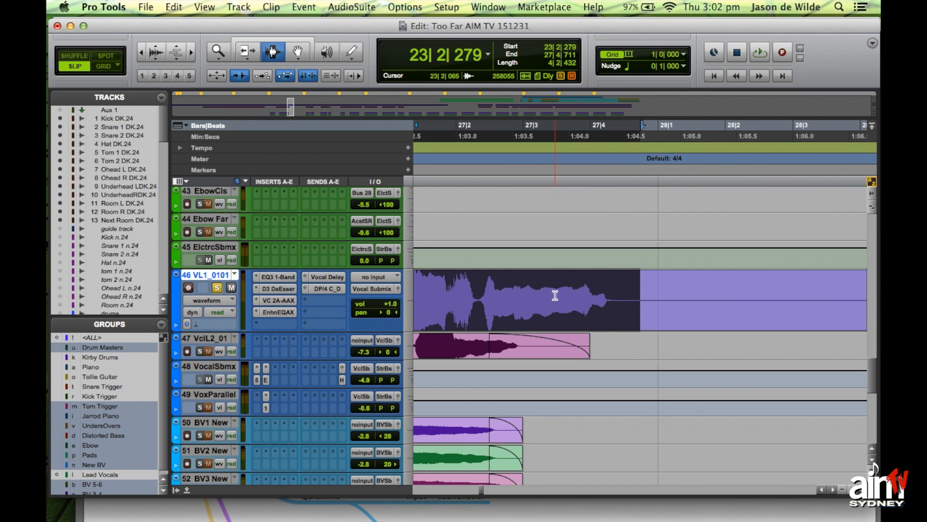
key("Left")
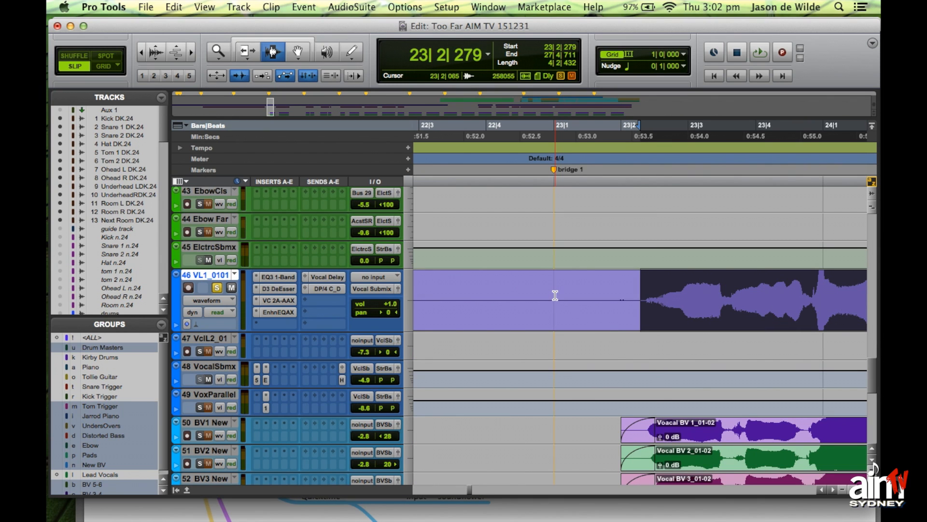
key("Right")
key("Left")
key("Right")
key("Left")
key("Right")
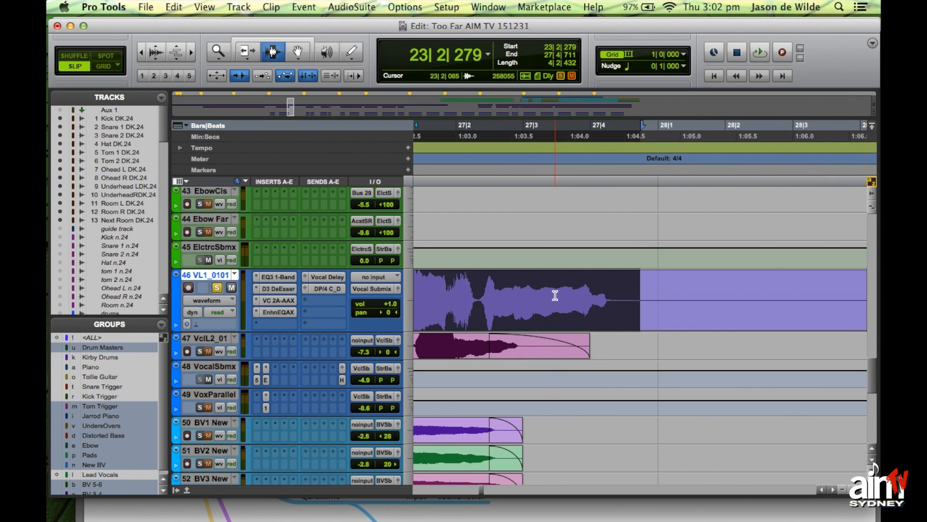
Step: Trim the selection's end to 27|4|395, right after the last bridge 1 vocal note, and check both boundaries
left_click(633, 306, "shift")
mouse_move(631, 306)
left_mouse_down()
mouse_move(612, 305)
mouse_move(646, 304)
mouse_move(619, 303)
left_mouse_up()
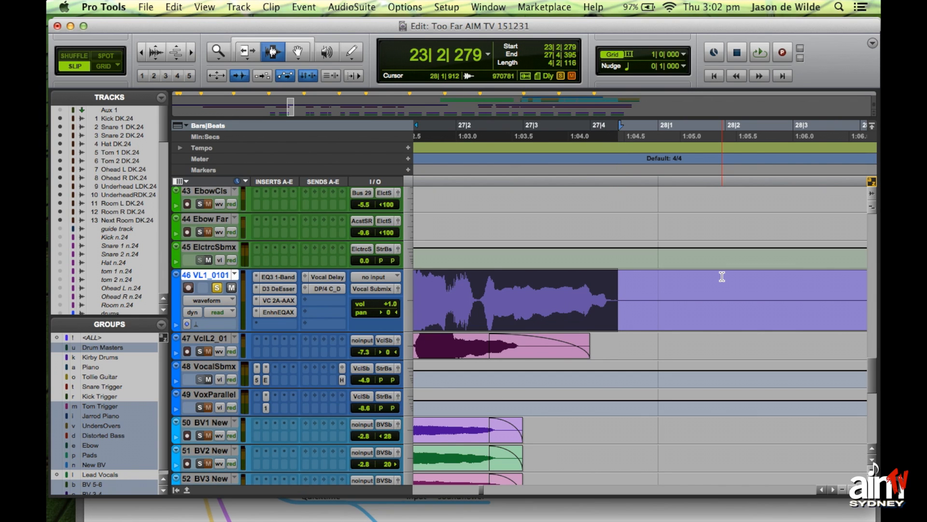
key("Left")
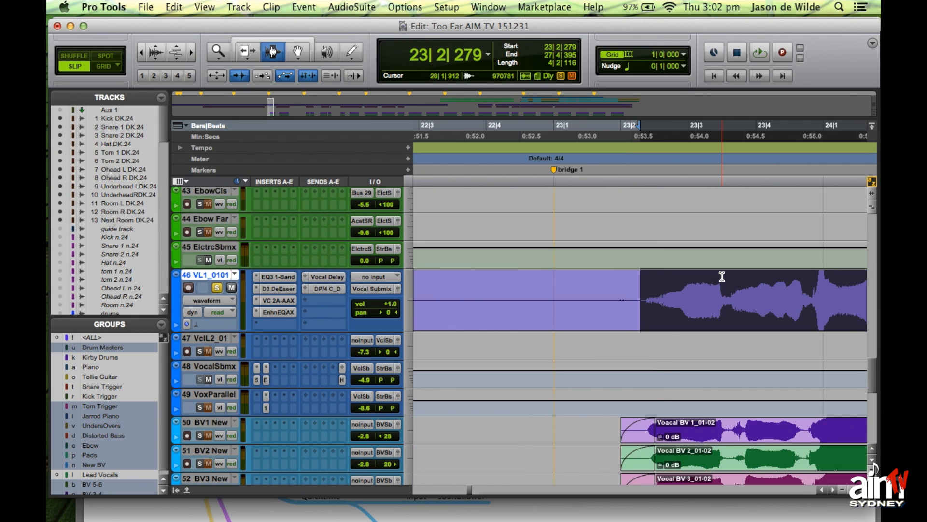
key("Right")
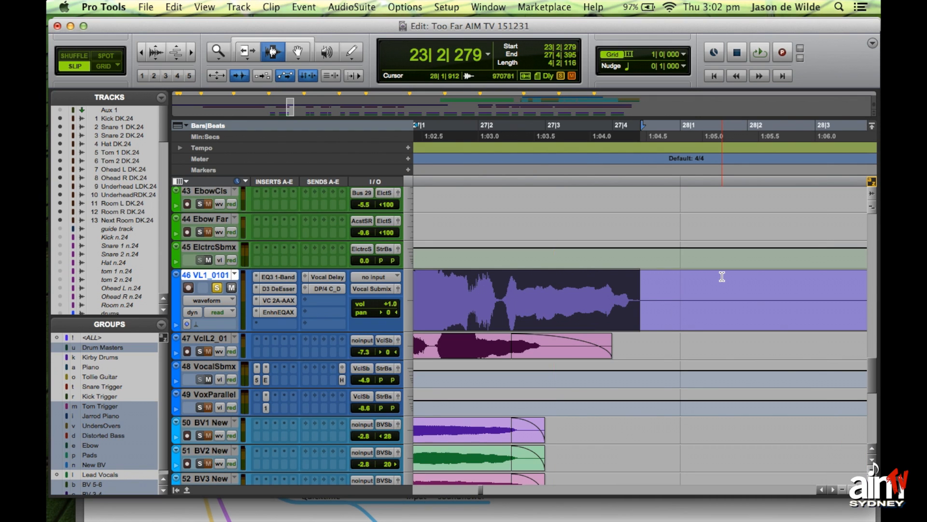
key("super+bracketleft")
key("super+bracketleft")
key("super+bracketleft")
key("super+bracketleft")
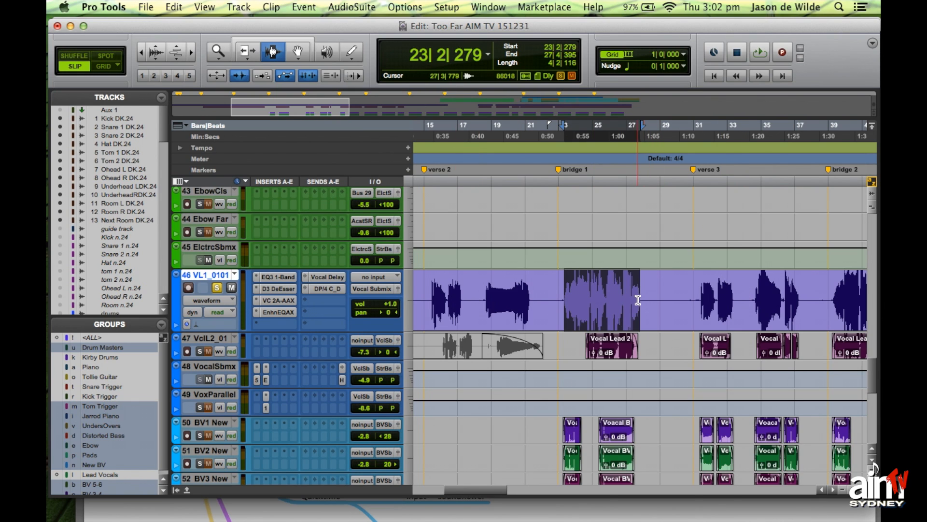
Step: Set the lead vocal track's height to small
scroll(594, 411, "up", 10)
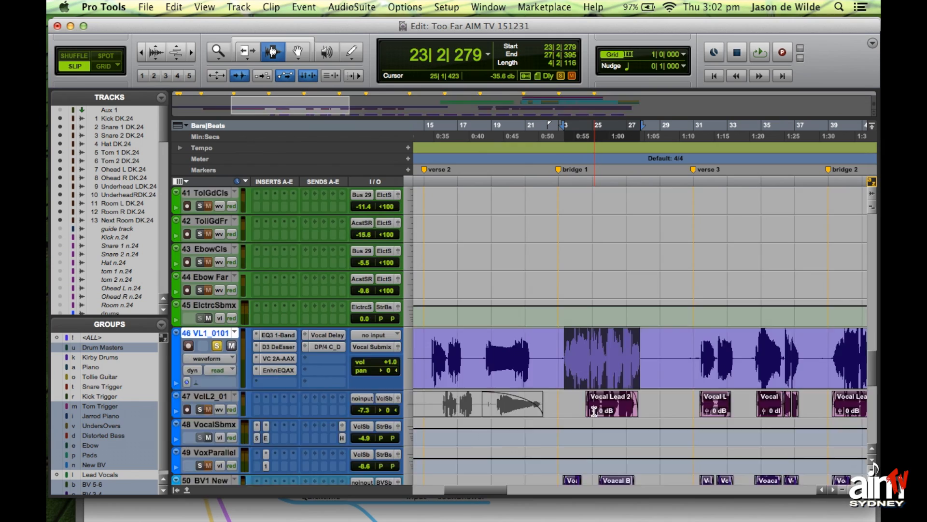
scroll(594, 411, "up", 10)
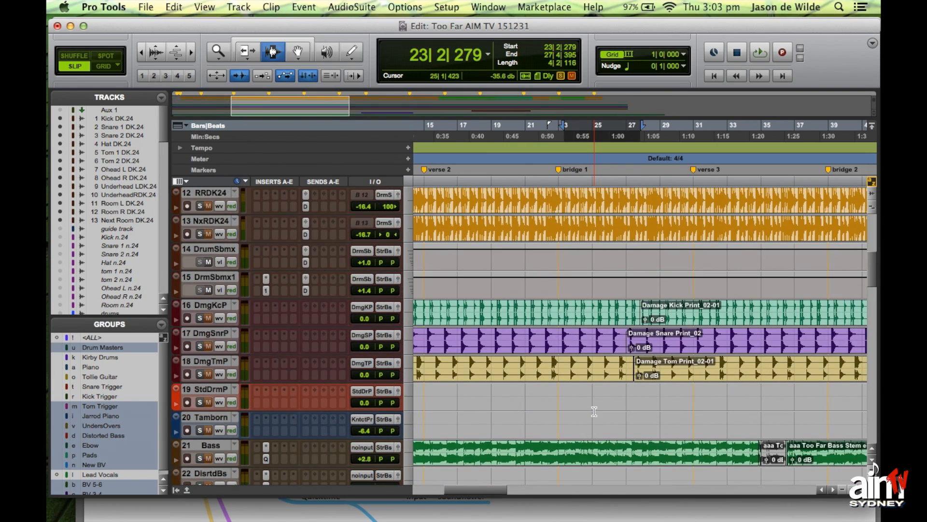
scroll(594, 411, "down", 12)
scroll(594, 411, "down", 13)
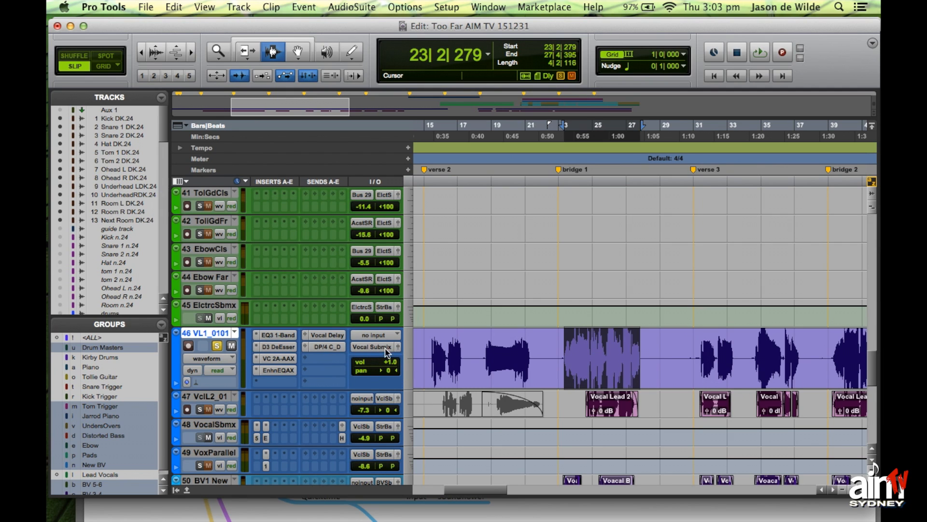
left_click(408, 359)
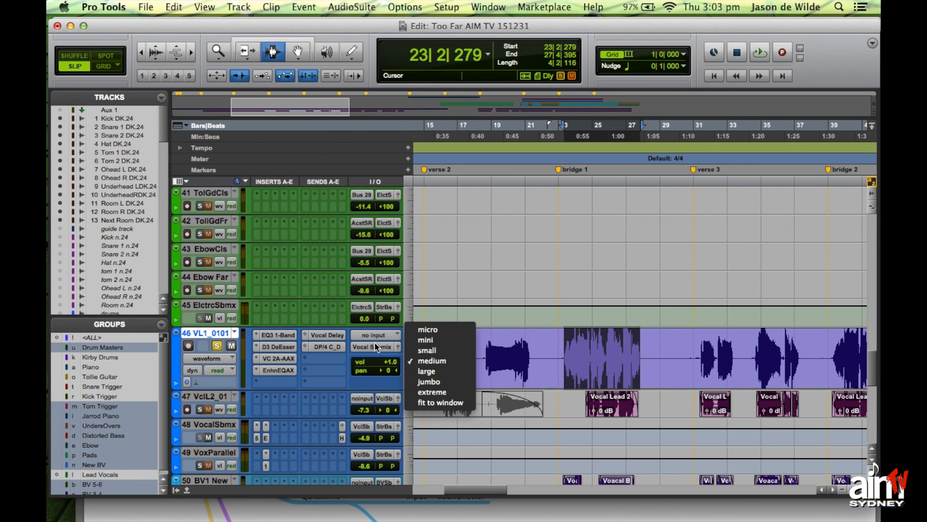
left_click(421, 350)
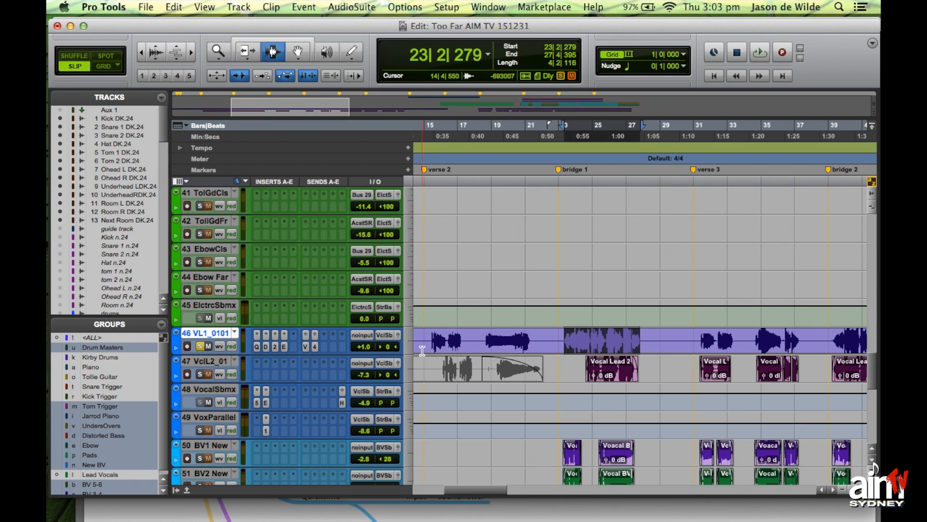
Step: Enlarge the lead vocal track's height in stages, from medium up to filling the whole edit window
left_click(408, 344)
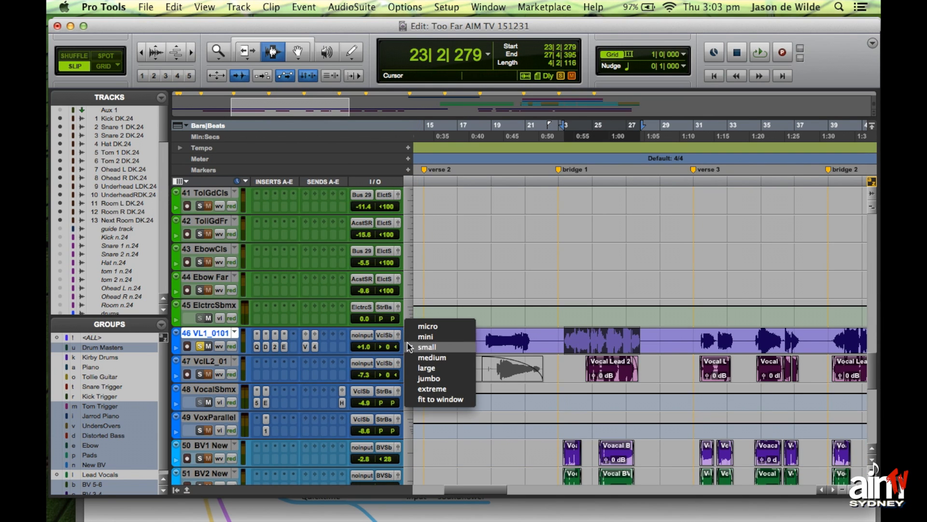
left_click(427, 357)
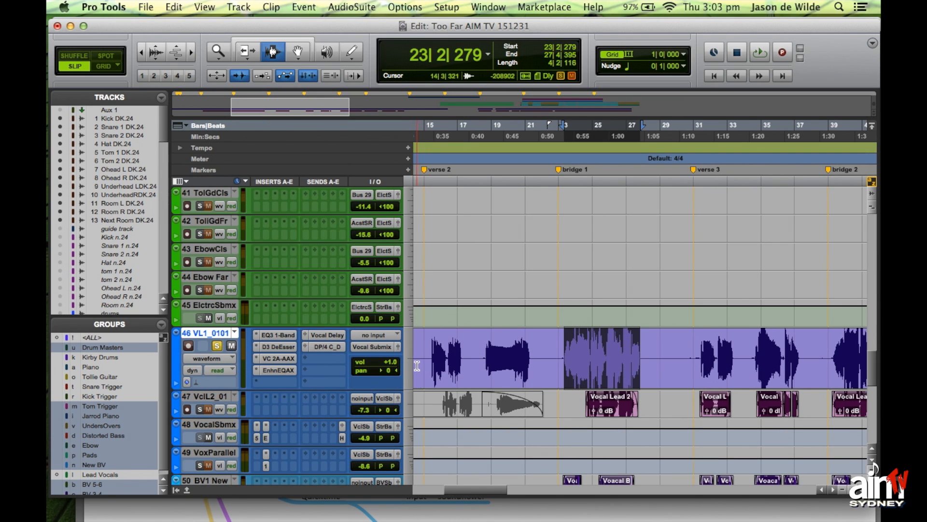
left_click(406, 379)
left_click(409, 379)
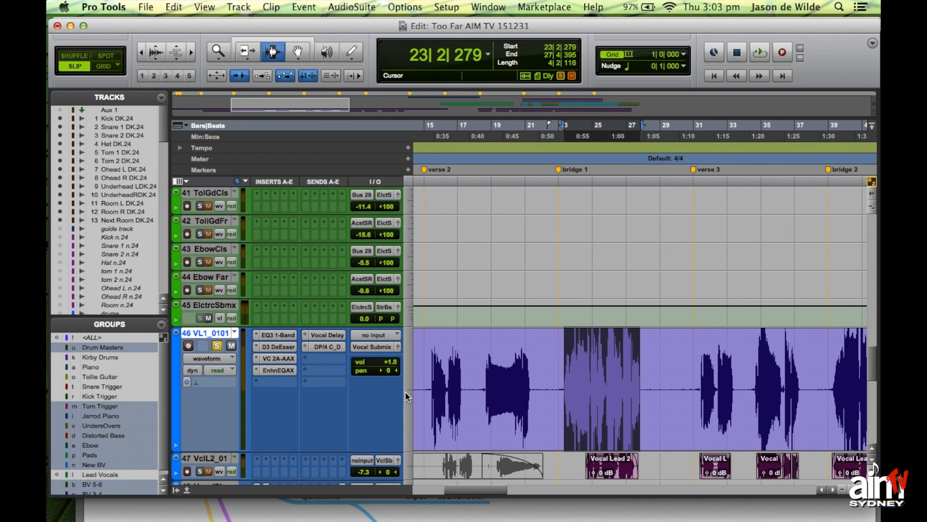
left_click(405, 392)
left_click(409, 418)
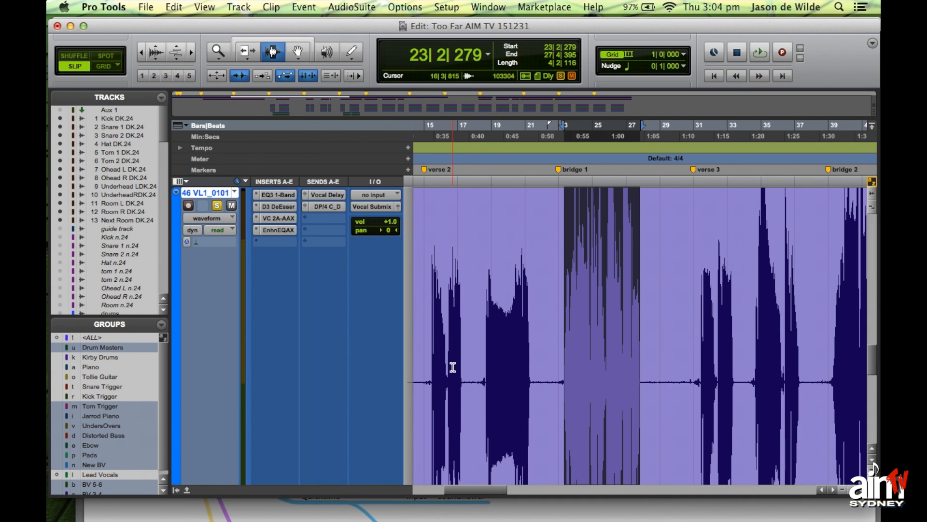
Step: Set the lead vocal track's height to medium and zoom in on the selected bridge 1 phrase
left_click(410, 331)
scroll(539, 349, "up", 2)
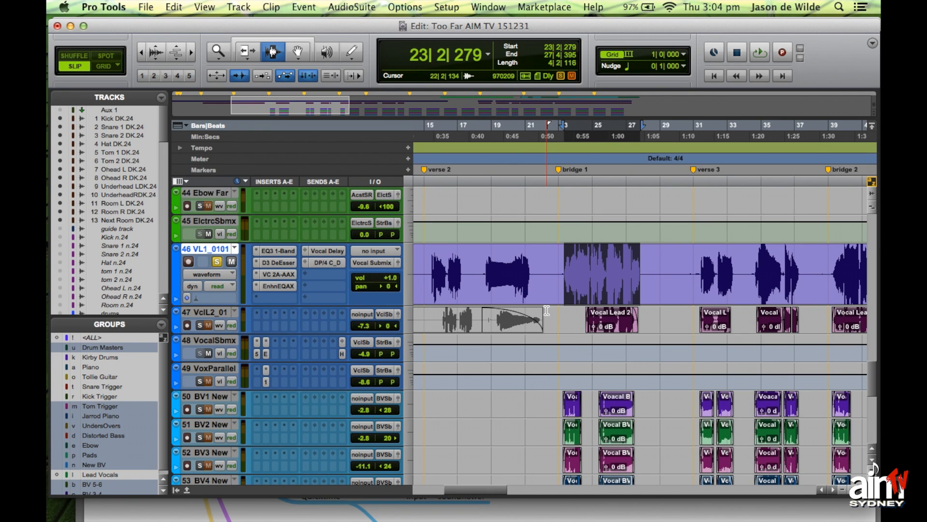
key("super+bracketright")
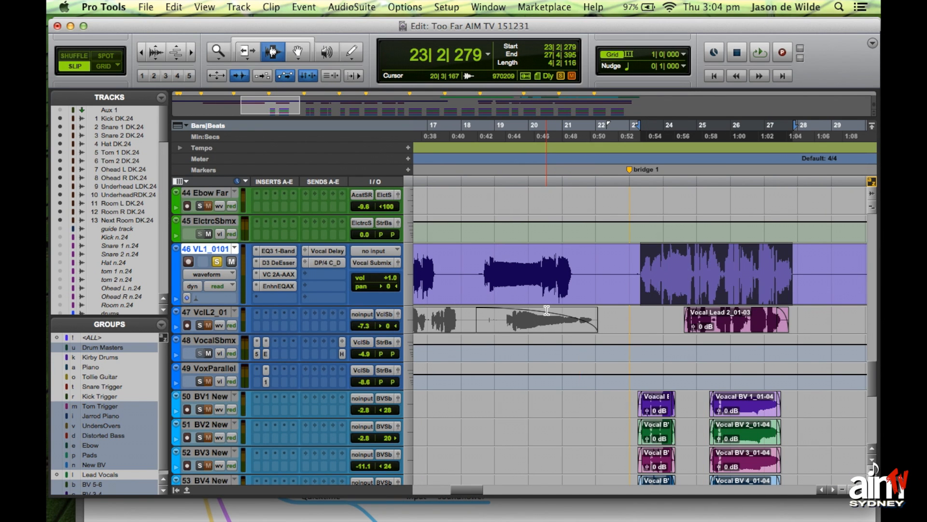
key("super+bracketright")
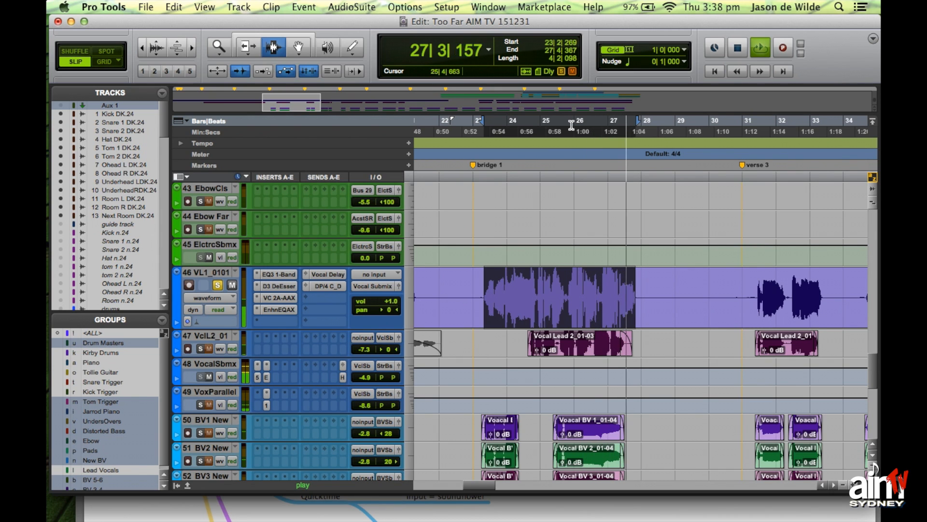
Step: Stop playback and examine the lead vocal around the selected bridge 1 phrase in full-song and closer views
key("space")
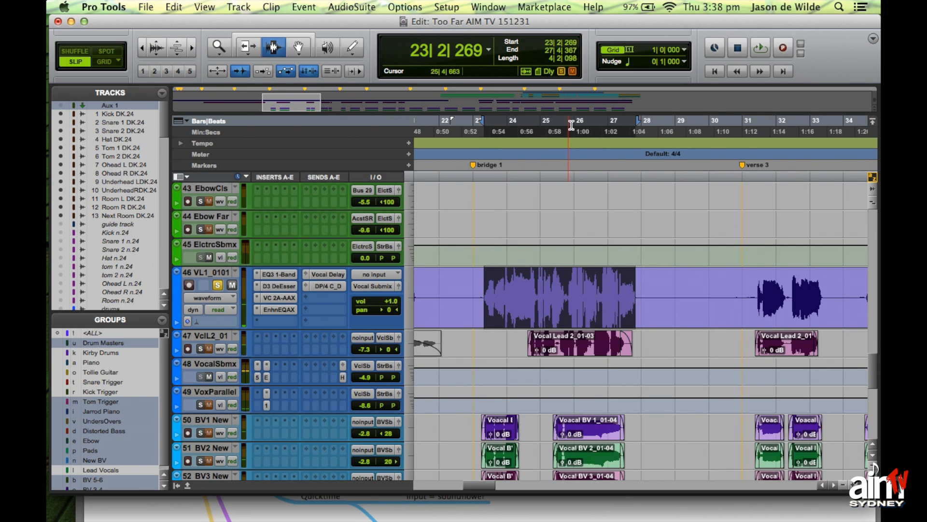
key("r")
key("r")
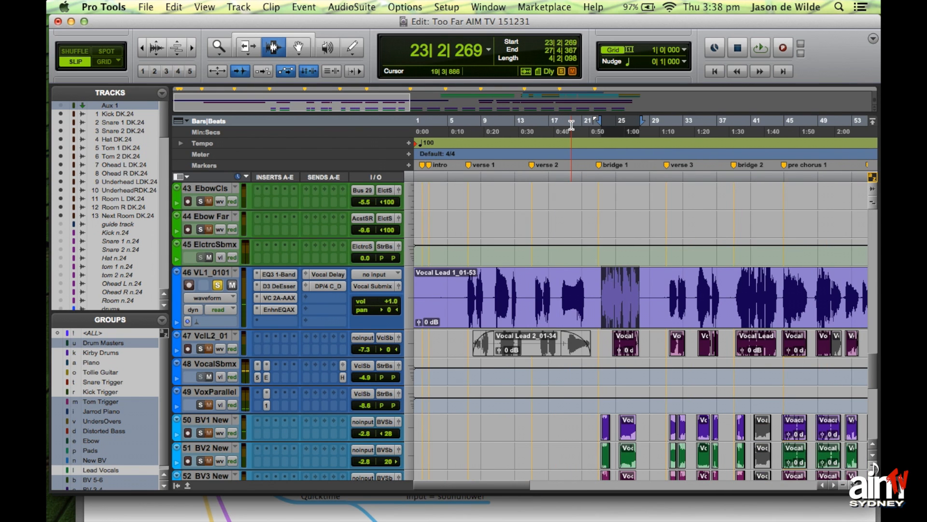
key("r")
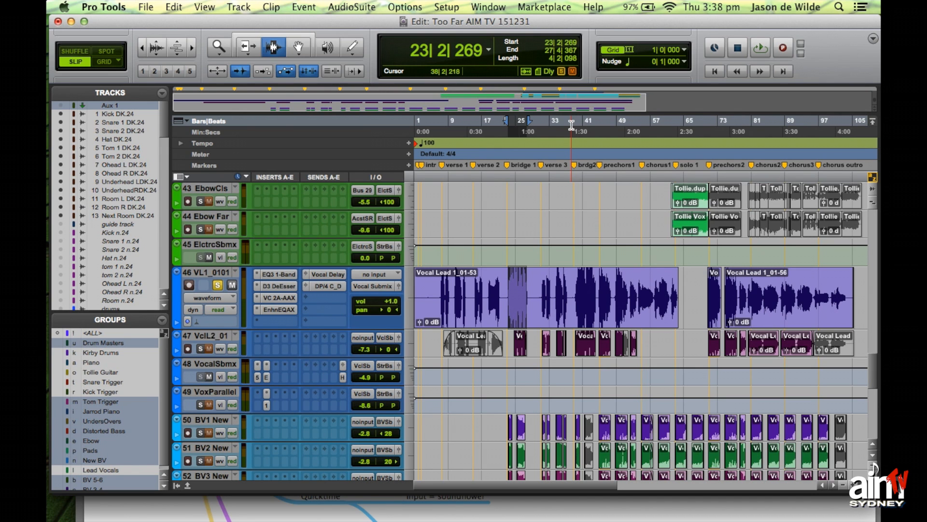
key("t")
key("r")
key("super+bracketright")
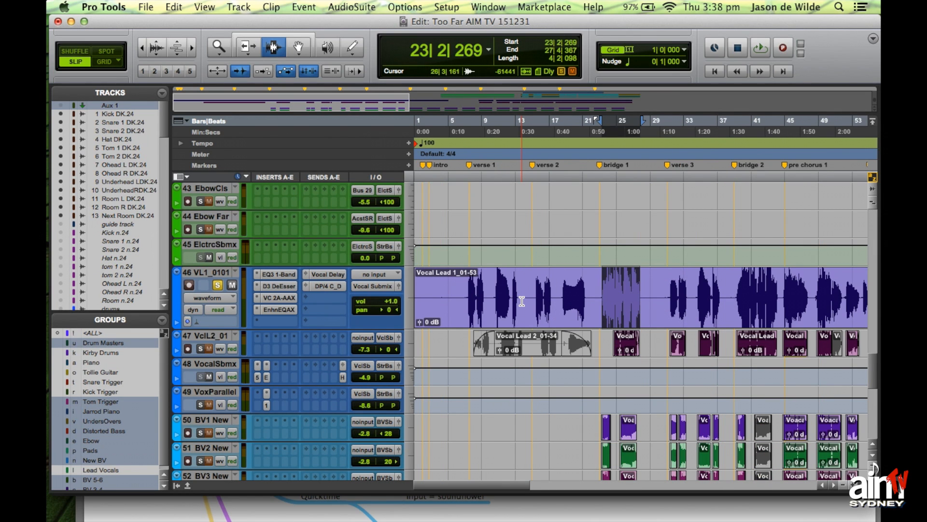
key("super+bracketright")
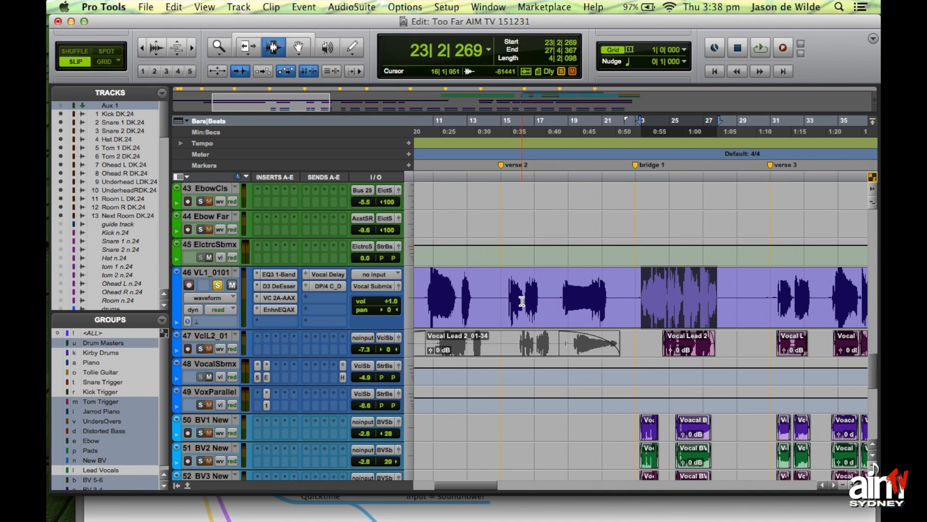
key("r")
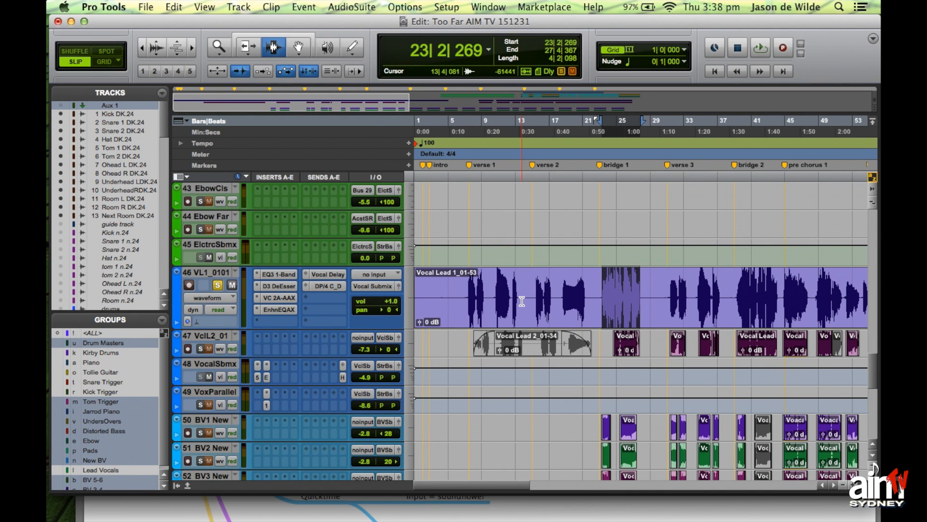
Step: Separate the lead vocal clip at the selected bridge 1 phrase, from 23|2|269 to 27|4|367
left_click(174, 7)
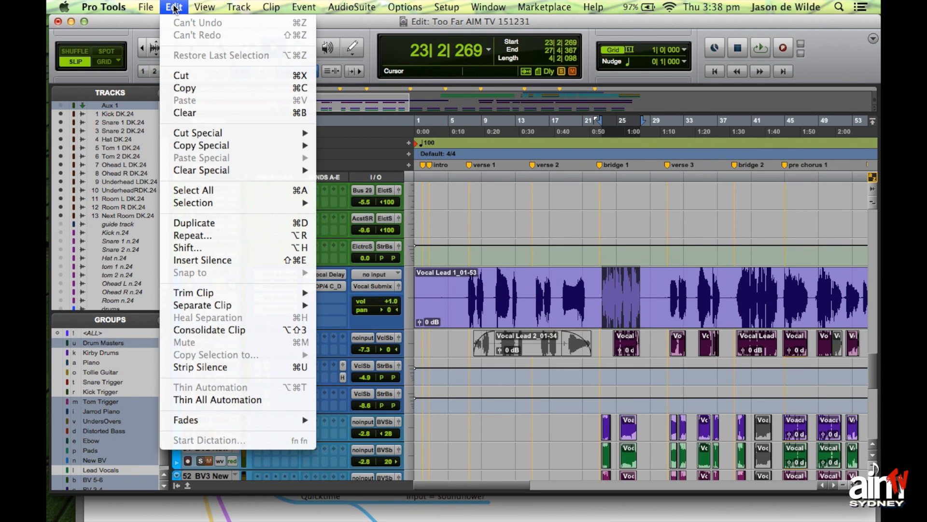
mouse_move(192, 306)
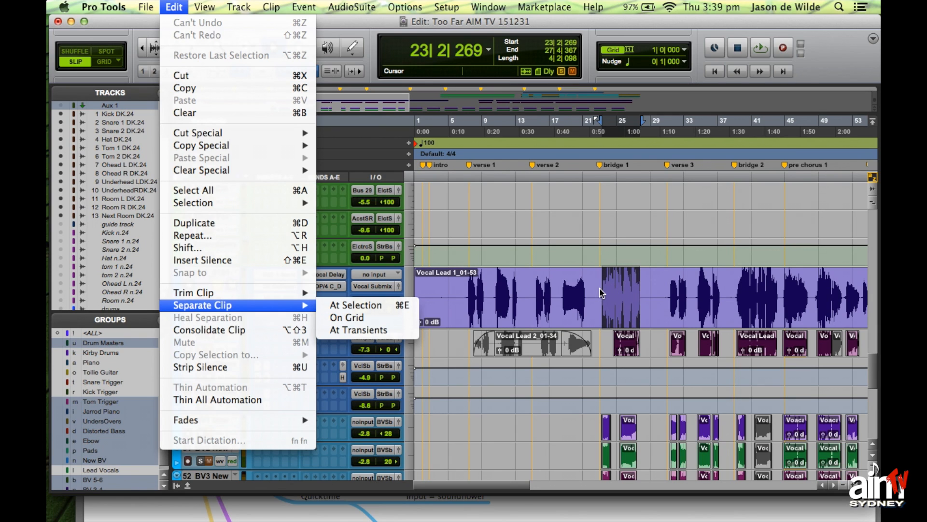
left_click(394, 307)
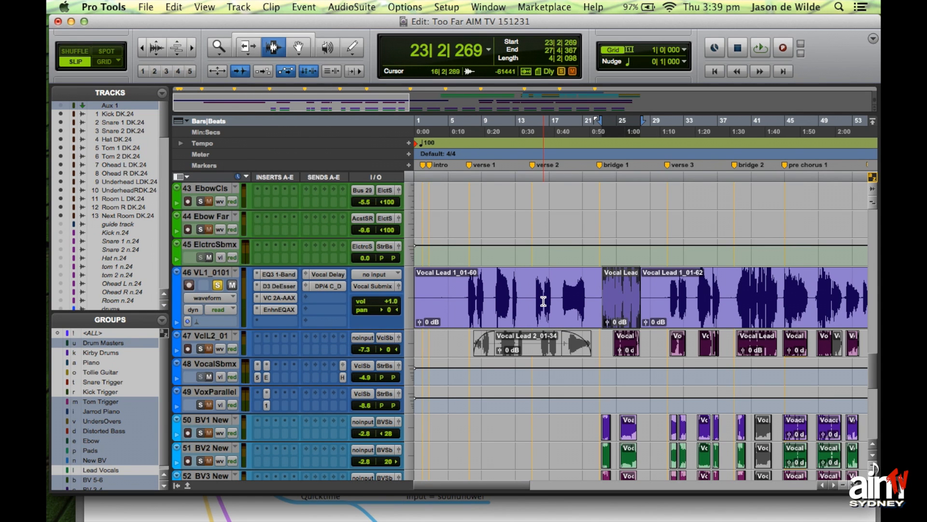
Step: Examine the clip boundaries around the separated bridge 1 phrase in close and full-song views
key("super+bracketleft")
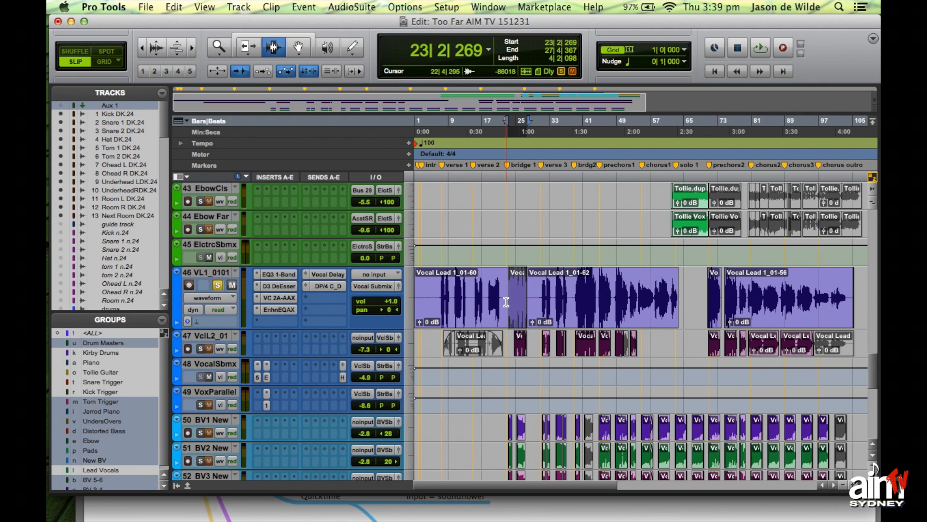
key("super+bracketright")
key("super+bracketright")
key("super+bracketright")
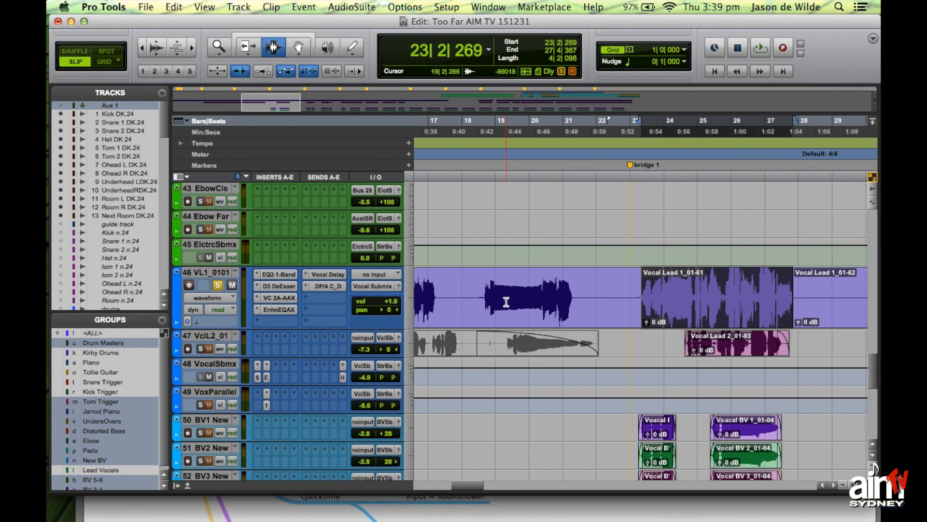
key("super+bracketleft")
key("super+bracketleft")
key("super+bracketleft")
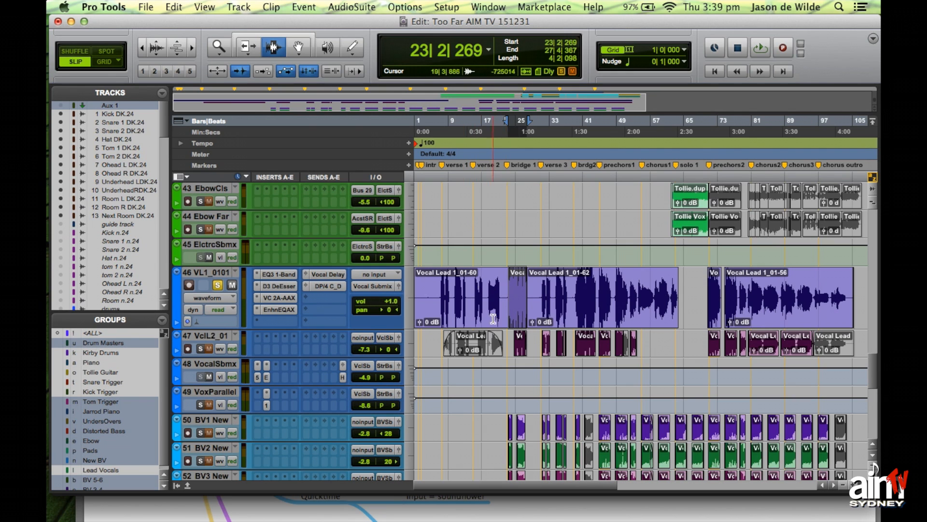
Step: Select the lead vocal clips before, within and after bridge 1 one by one to check that they are independent
double_click(445, 304)
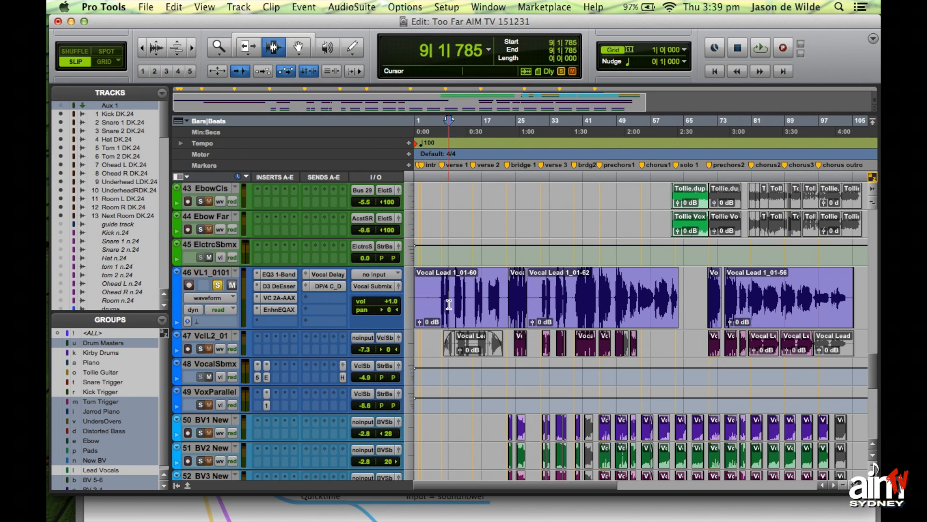
triple_click(449, 309)
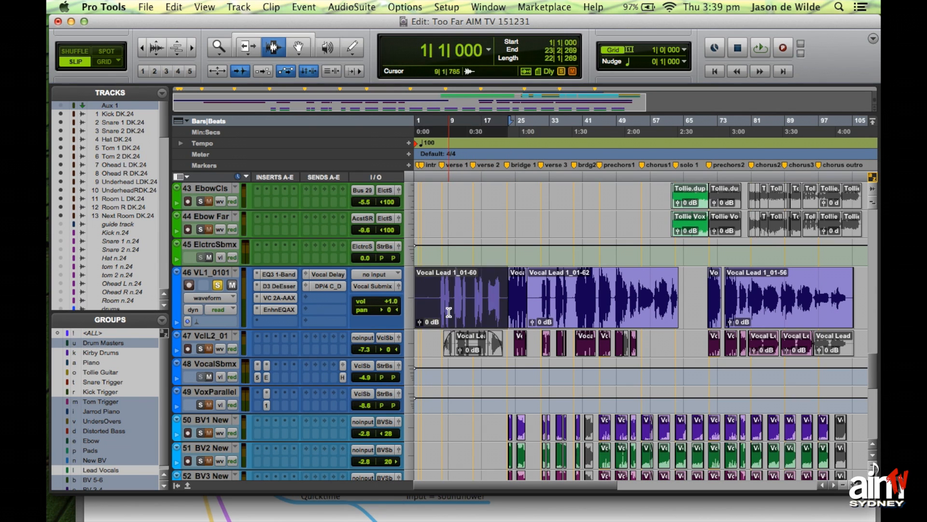
left_click(450, 309)
double_click(491, 303)
left_click(517, 307)
double_click(517, 307)
left_click(633, 307)
double_click(633, 307)
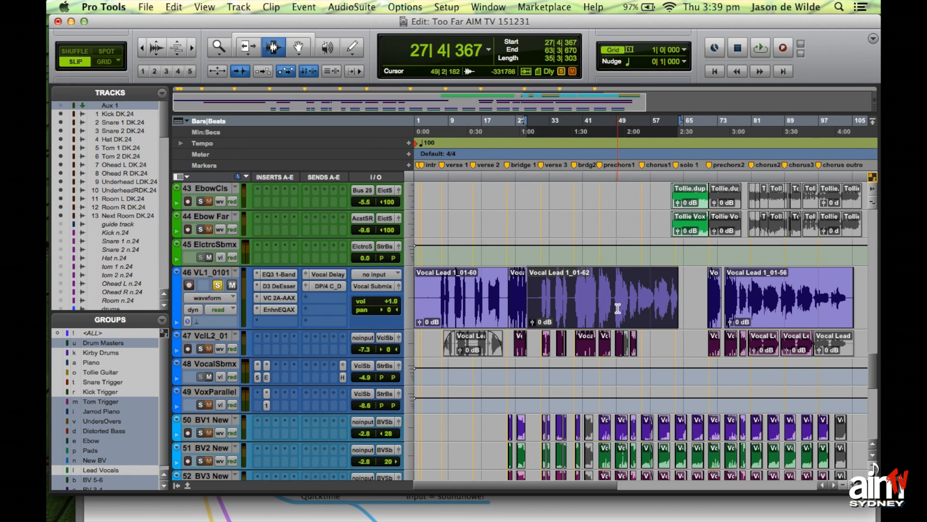
double_click(518, 303)
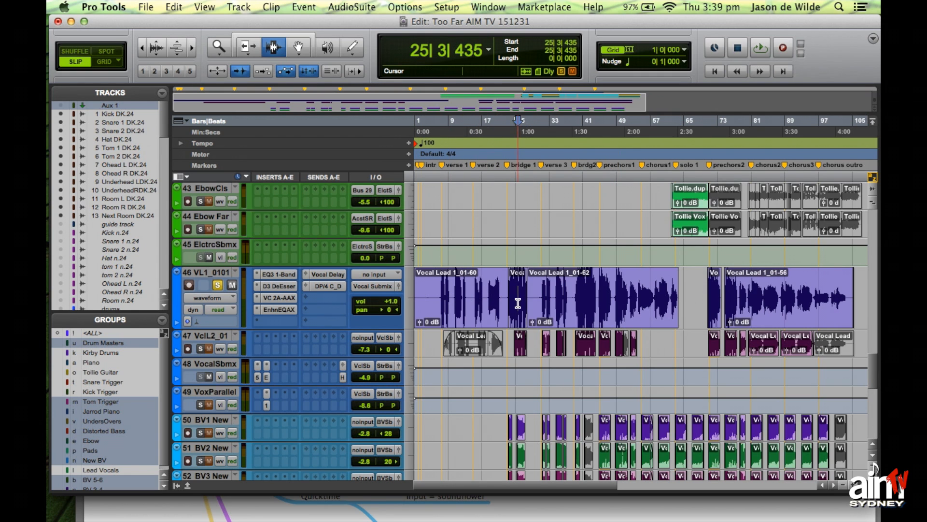
Step: Select the first verse 2 phrase on the lead vocal from 15|1|928 to 17|2|758 and separate it into its own clip
key("t")
key("t")
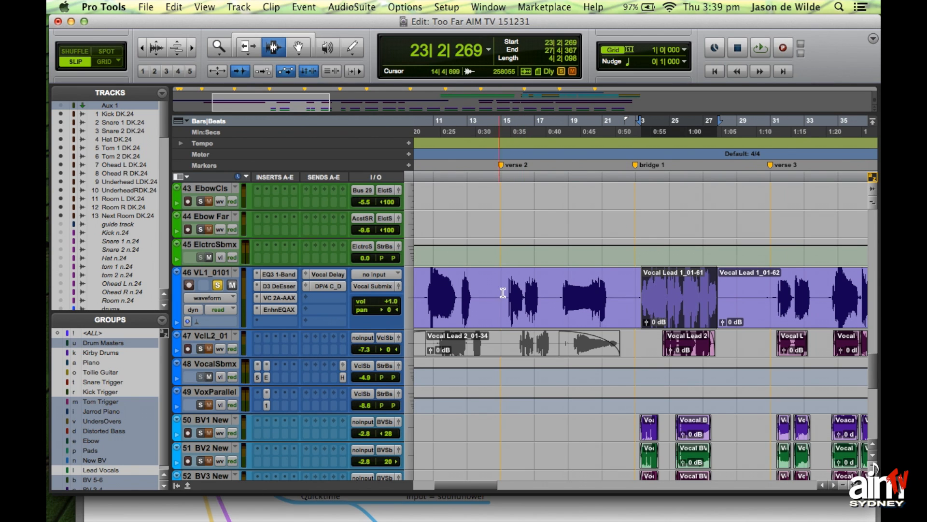
left_click_drag(505, 296, 542, 299)
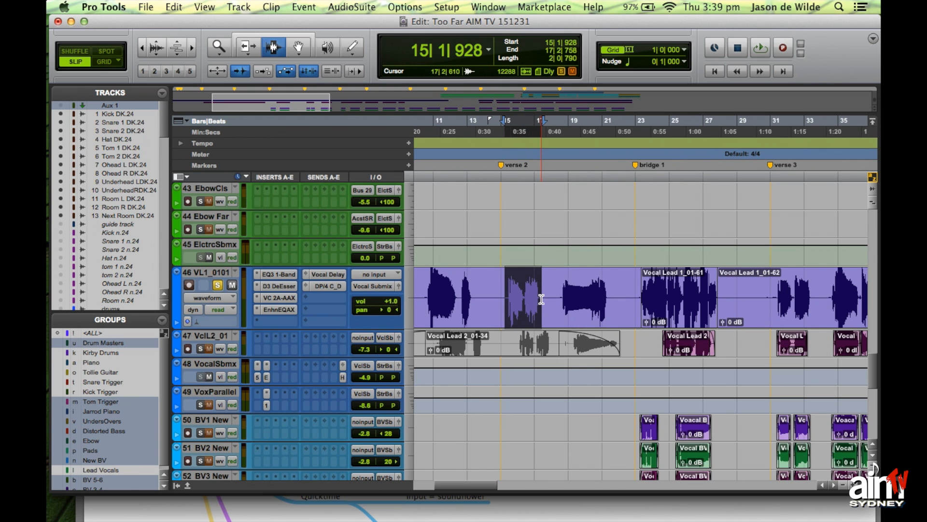
key("super+e")
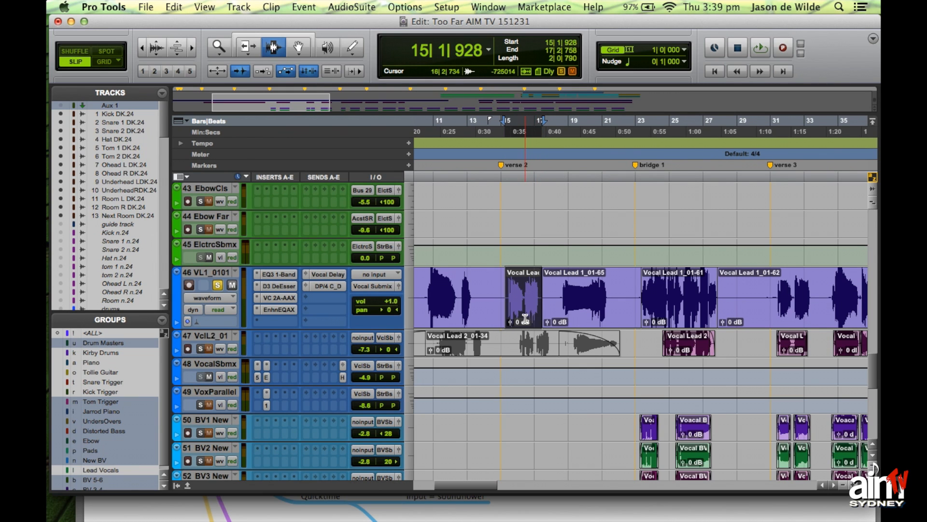
Step: Switch to the Grabber tool, delete the separated verse 2 phrase clip, and undo the deletion
key("F8")
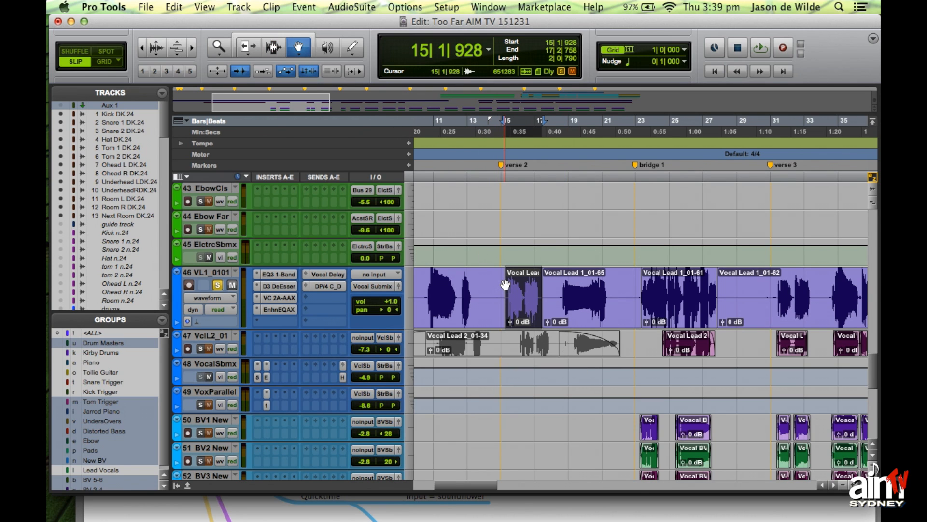
key("Delete")
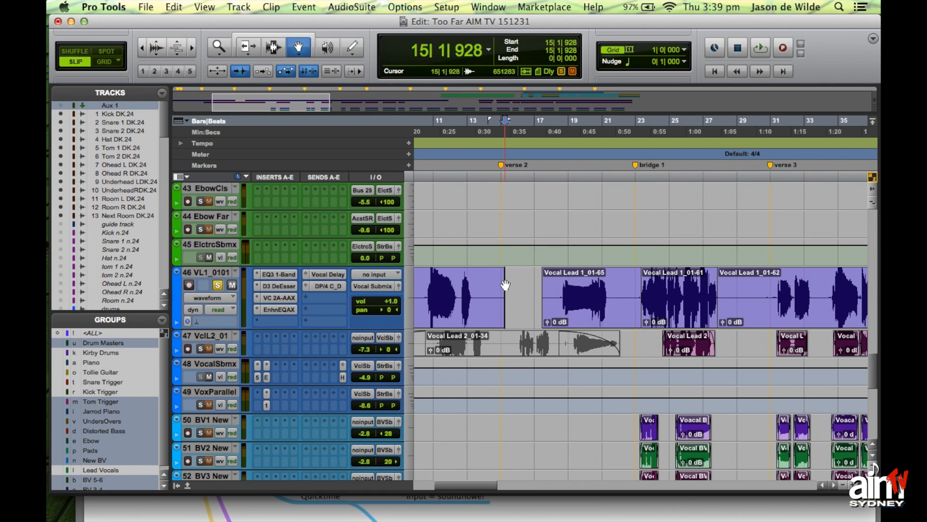
key("super+z")
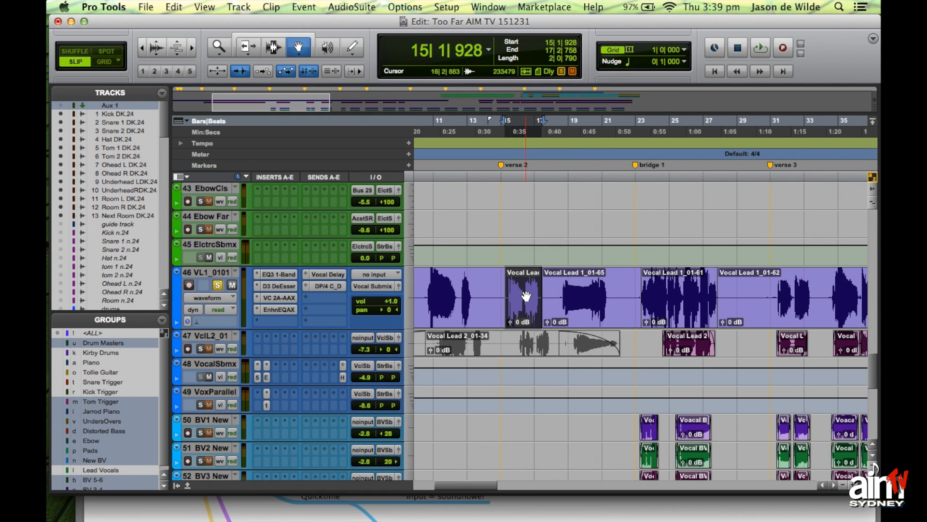
Step: Try moving the verse 2 phrase clip to the BV1 New track at 18|1|553 and to 28|3|357 on the lead vocal track, undoing each move
left_click_drag(528, 296, 576, 434)
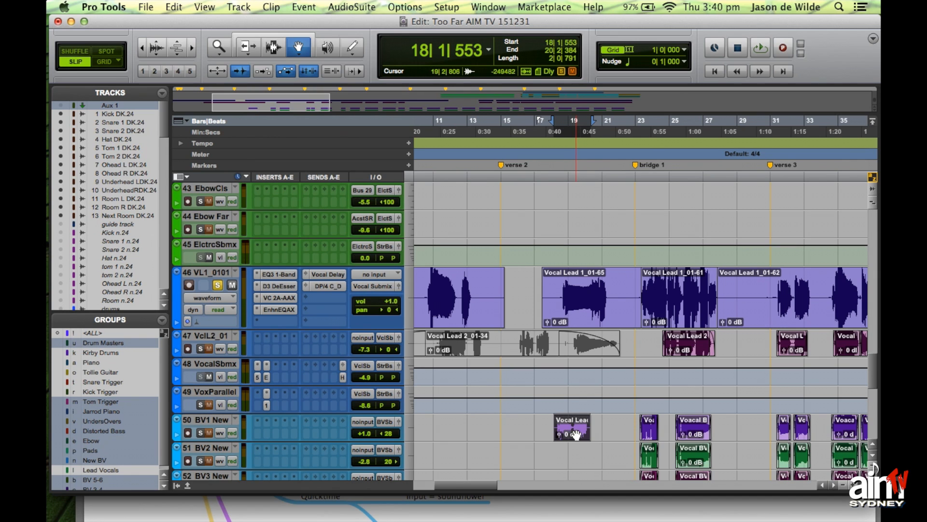
key("super+z")
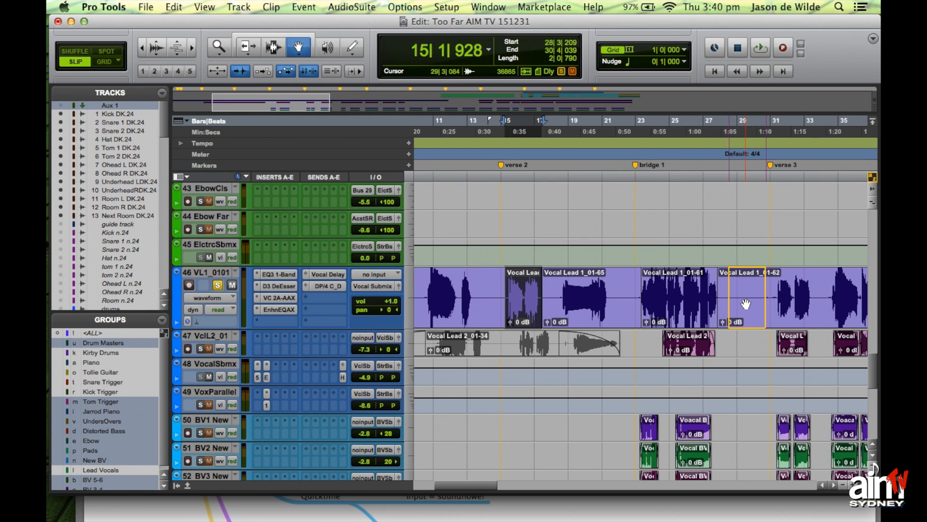
left_click_drag(748, 305, 751, 309)
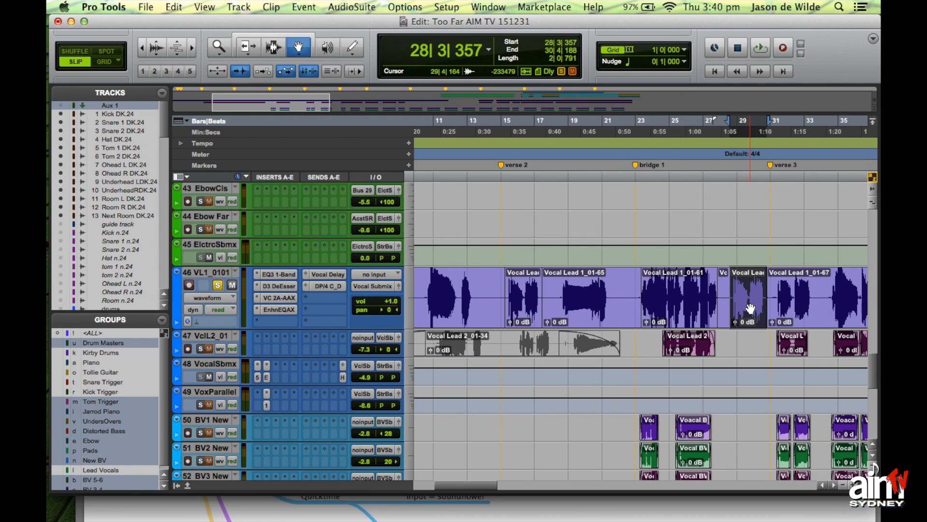
key("super+z")
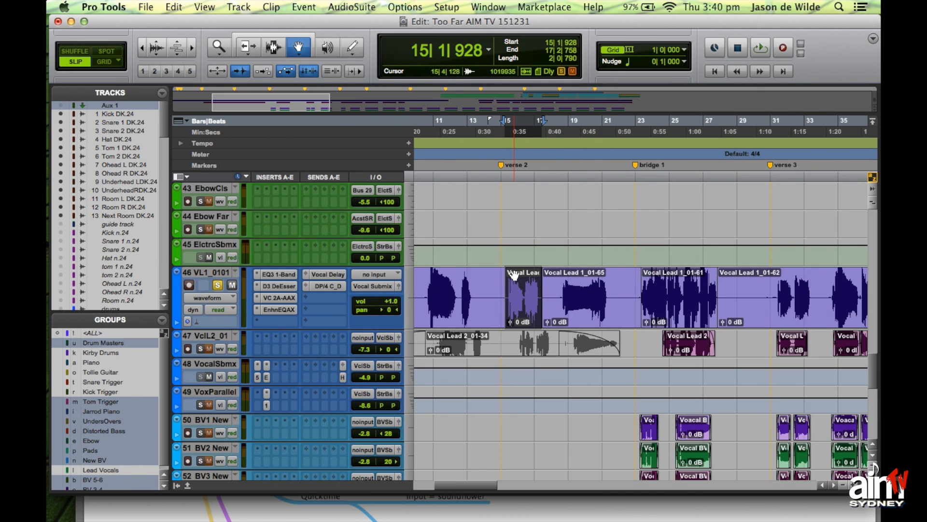
Step: Shrink the lead vocal track VL1_0101 to mini height and restore it to medium height
left_click(410, 294)
left_click(408, 301)
left_click(409, 293)
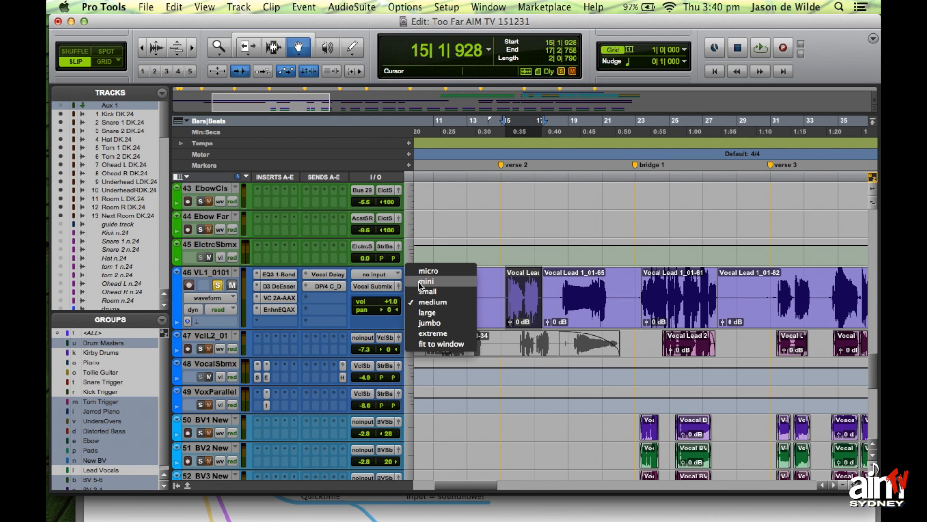
left_click(412, 292)
left_click(410, 270)
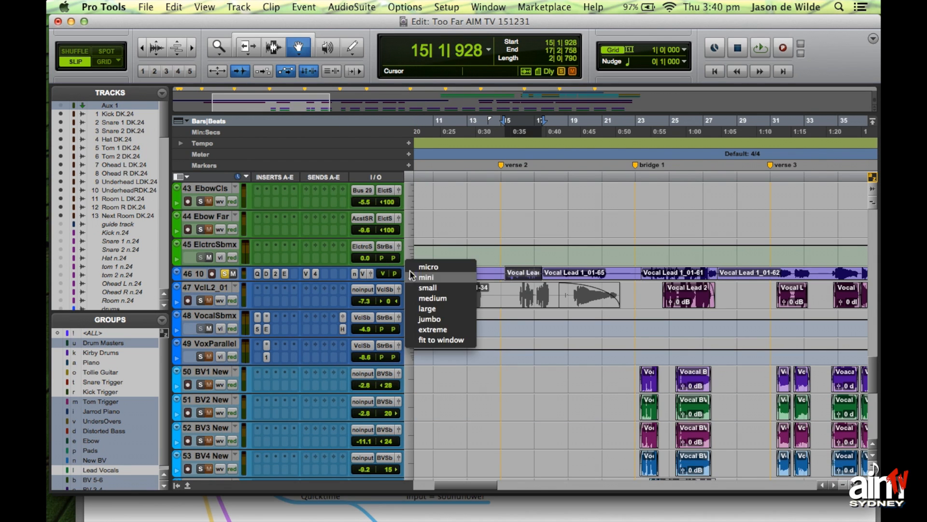
left_click(419, 322)
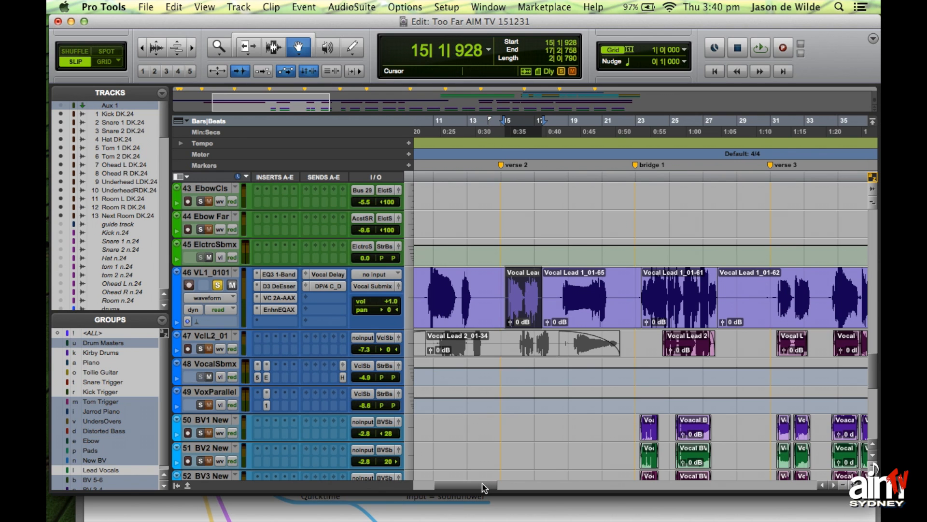
Step: Select the first verse 3 phrase on the lead vocal with the Selector tool, refining the selection's start to 31|2|776
scroll(574, 452, "right", 5)
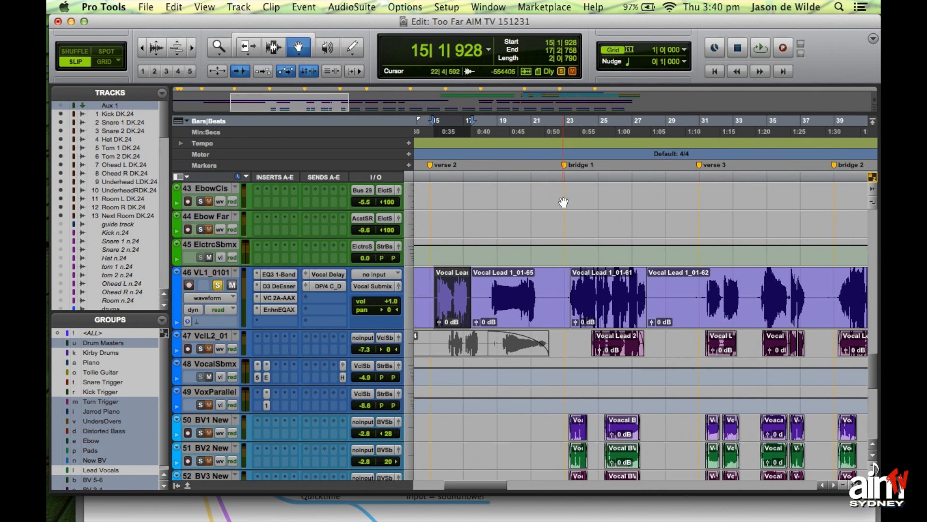
left_click(280, 53)
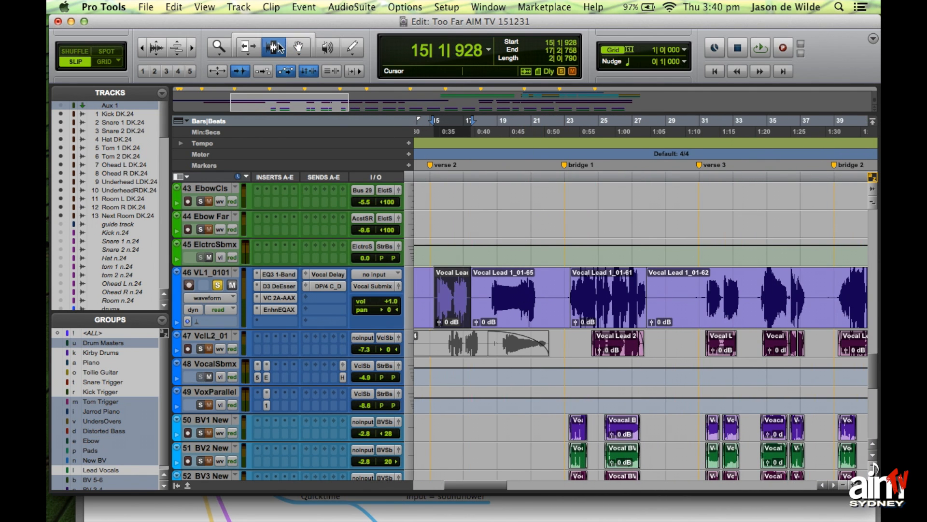
mouse_move(705, 297)
left_mouse_down()
mouse_move(742, 297)
mouse_move(743, 305)
mouse_move(704, 311)
left_mouse_up()
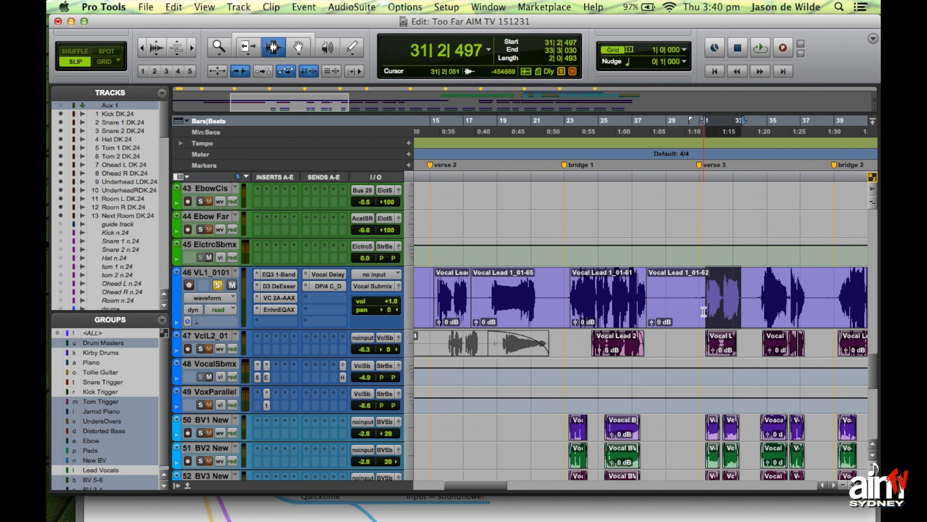
key("t")
key("t")
key("t")
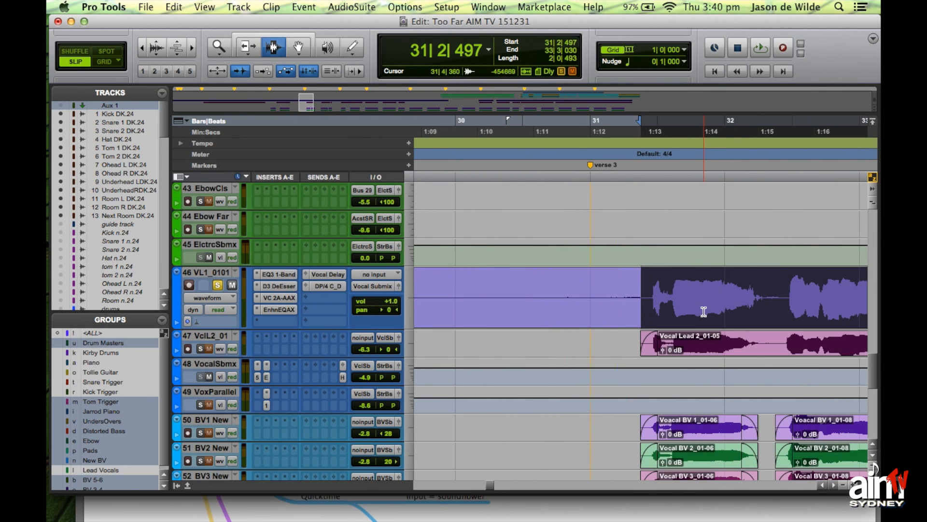
left_click_drag(654, 305, 651, 306)
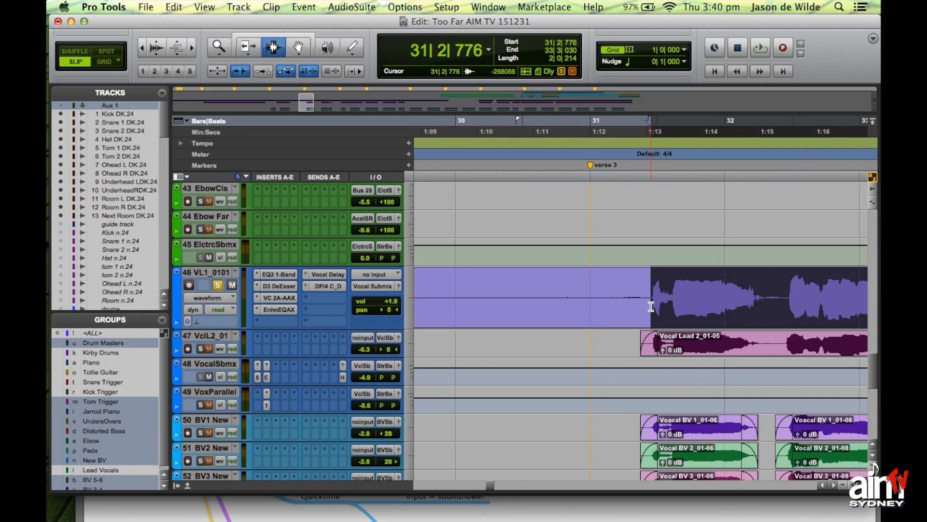
Step: Trim the end of the verse 3 phrase selection on the lead vocal to 33|2|656, just past the phrase's tail
key("Right")
left_click_drag(651, 306, 629, 308)
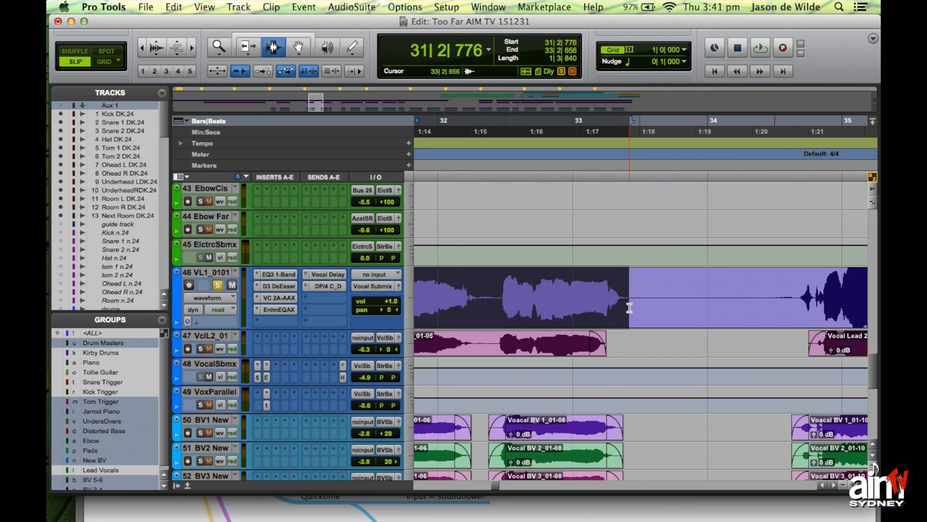
key("r")
key("r")
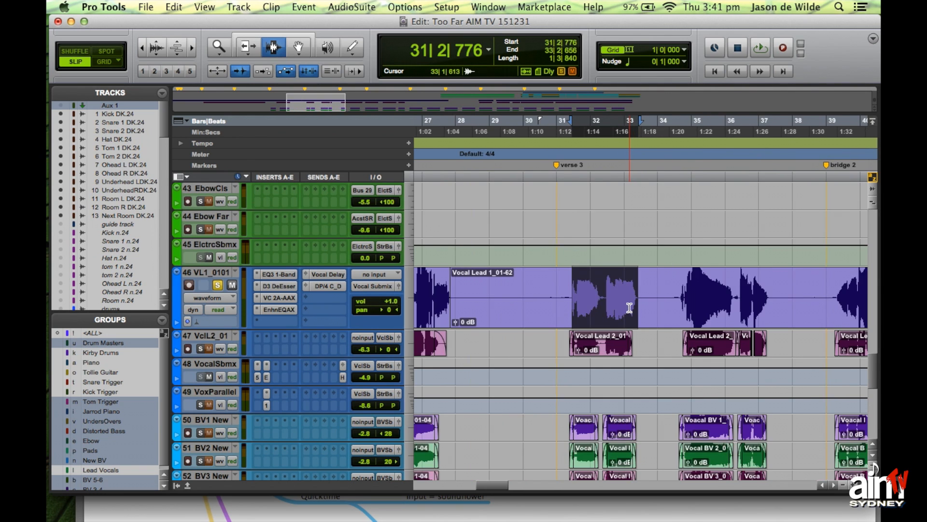